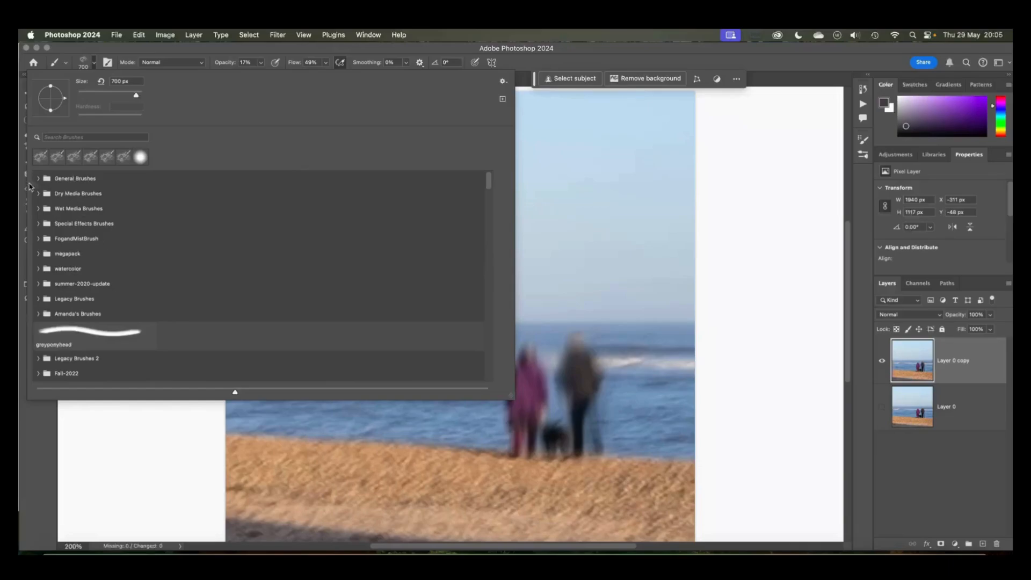
Choose the Soft Round brush from General Brushes and reduce its size to 100 px
{"action": "left_click", "coordinate": [39, 178]}
{"action": "left_click", "coordinate": [105, 207]}
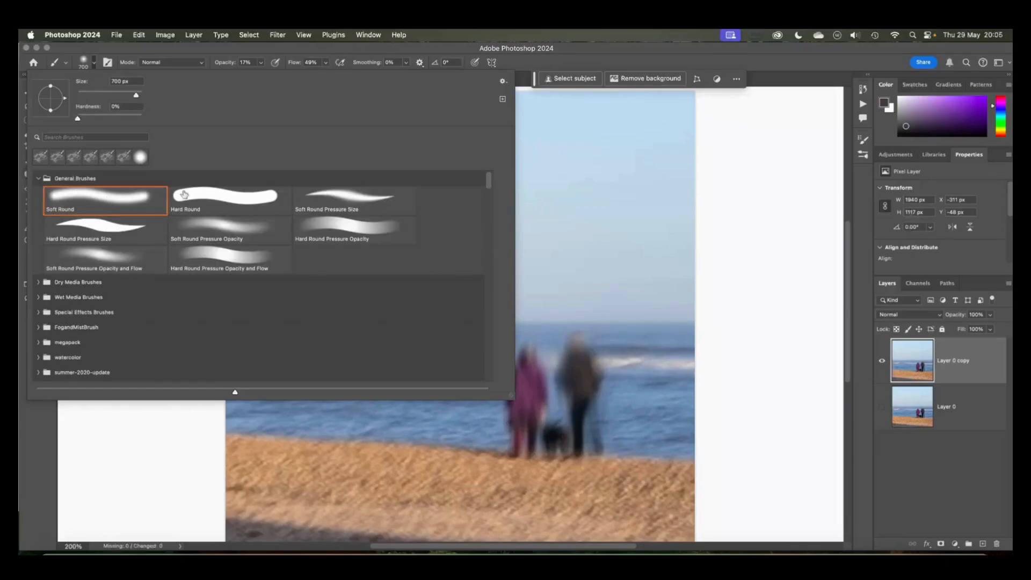
{"action": "double_click", "coordinate": [115, 194]}
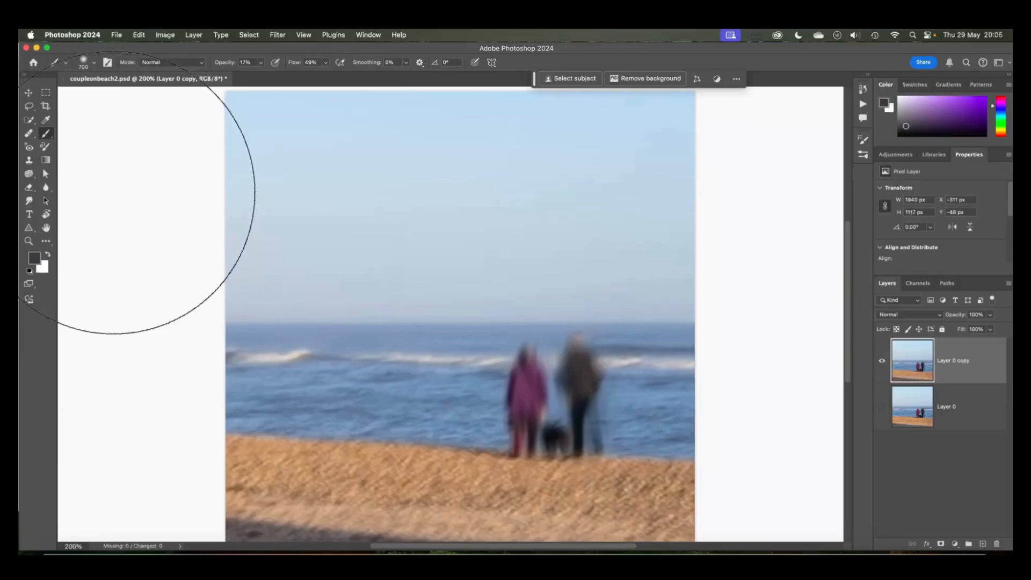
{"action": "key", "text": "["}
{"action": "key", "text": "["}
{"action": "key", "text": "["}
{"action": "key", "text": "["}
{"action": "key", "text": "["}
{"action": "key", "text": "["}
{"action": "key", "text": "["}
{"action": "key", "text": "["}
{"action": "key", "text": "["}
{"action": "key", "text": "["}
{"action": "key", "text": "["}
{"action": "key", "text": "["}
{"action": "key", "text": "["}
{"action": "key", "text": "["}
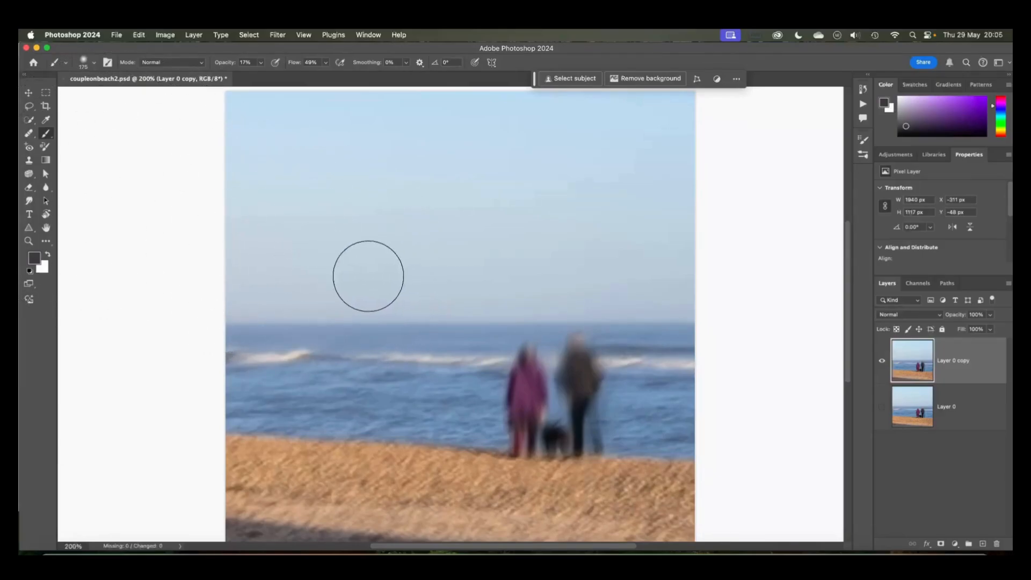
{"action": "key", "text": "["}
Select the woman's purple coat with Color Range by sampling its colour, with fuzziness 140 and range 36%
{"action": "left_click", "coordinate": [250, 35]}
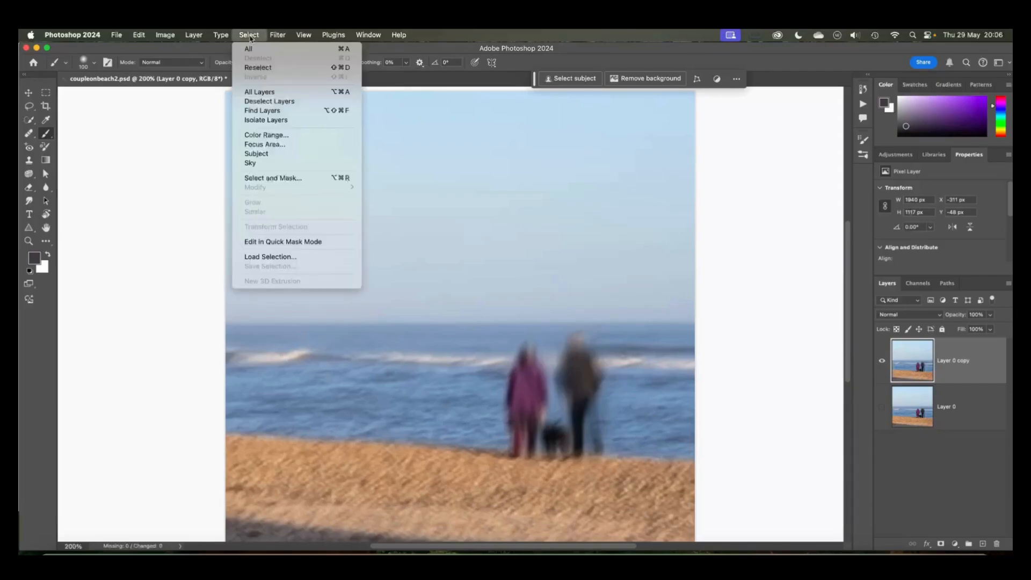
{"action": "left_click", "coordinate": [268, 136]}
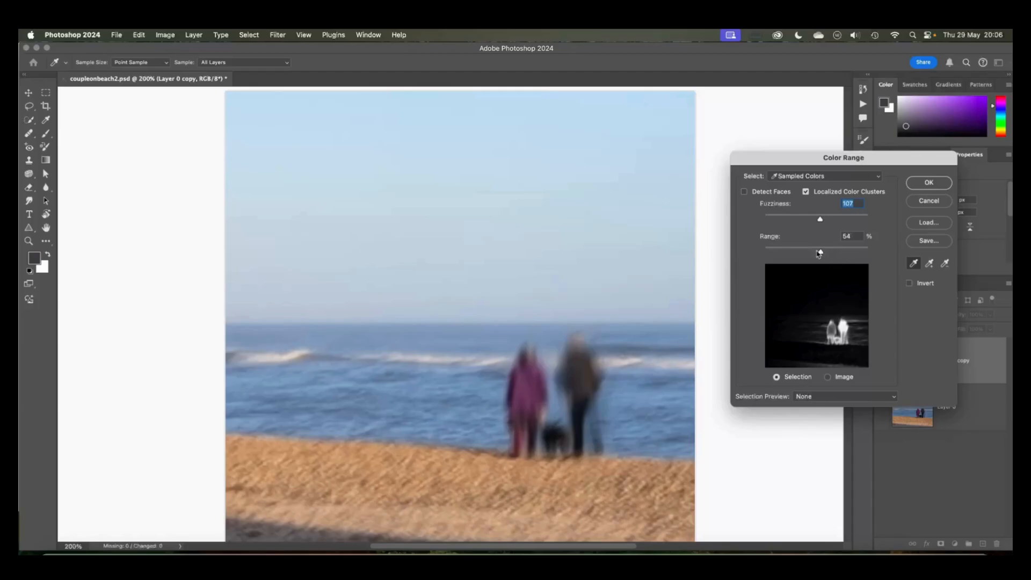
{"action": "left_click_drag", "start_coordinate": [820, 251], "coordinate": [802, 250]}
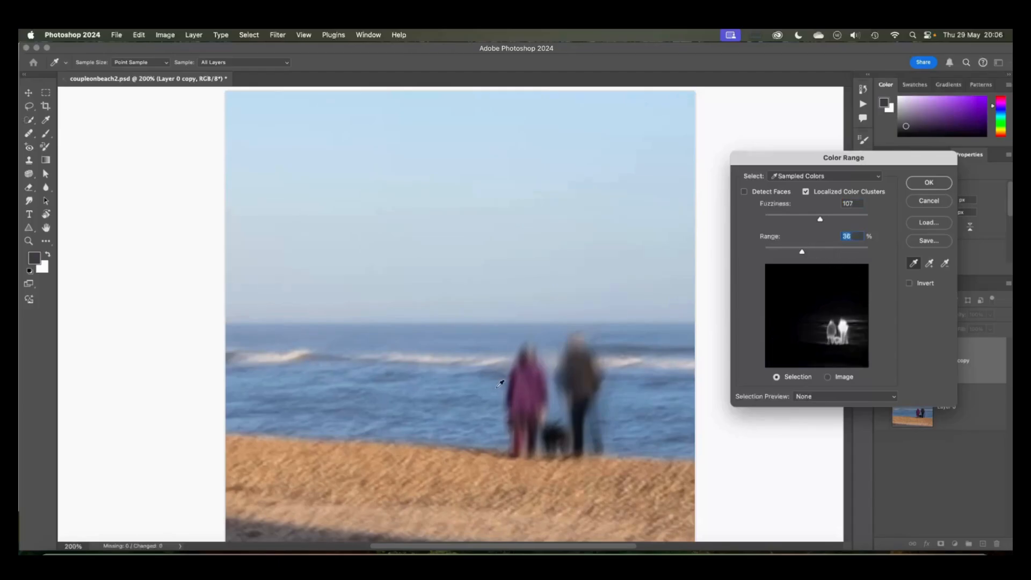
{"action": "left_click", "coordinate": [531, 379]}
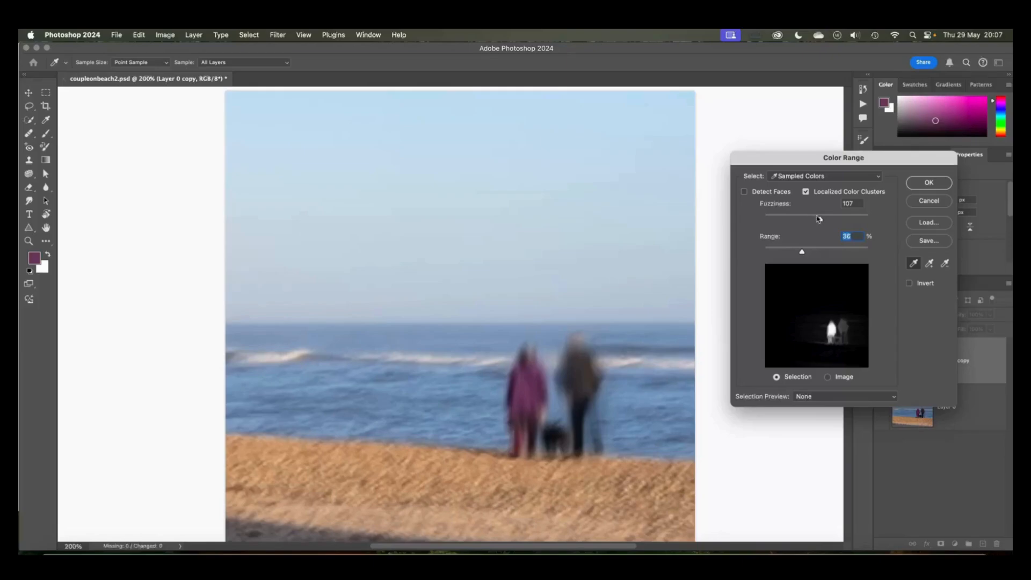
{"action": "left_click_drag", "start_coordinate": [818, 220], "coordinate": [848, 220]}
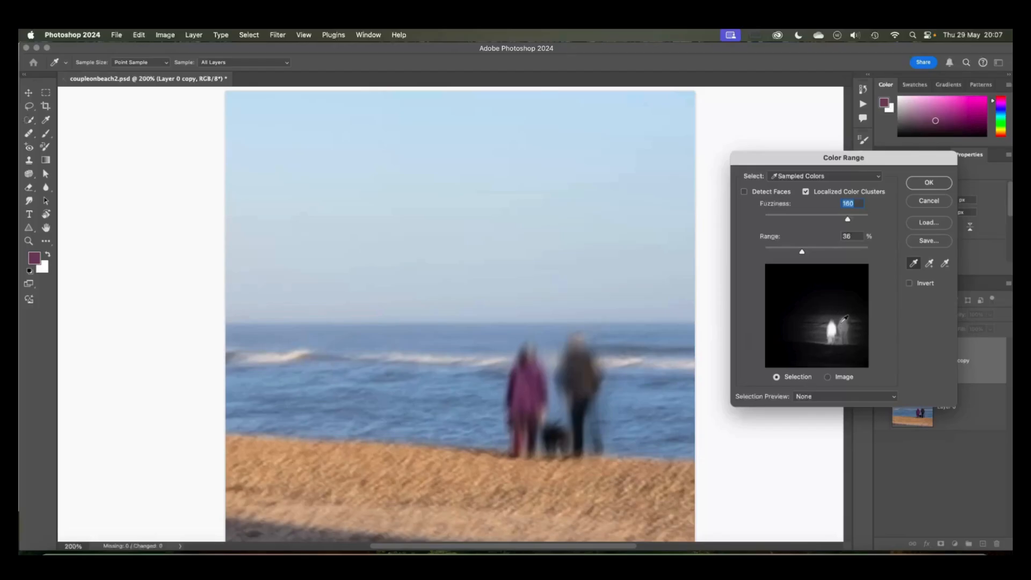
{"action": "mouse_move", "coordinate": [848, 221]}
{"action": "left_mouse_down"}
{"action": "mouse_move", "coordinate": [788, 222]}
{"action": "mouse_move", "coordinate": [838, 223]}
{"action": "left_mouse_up"}
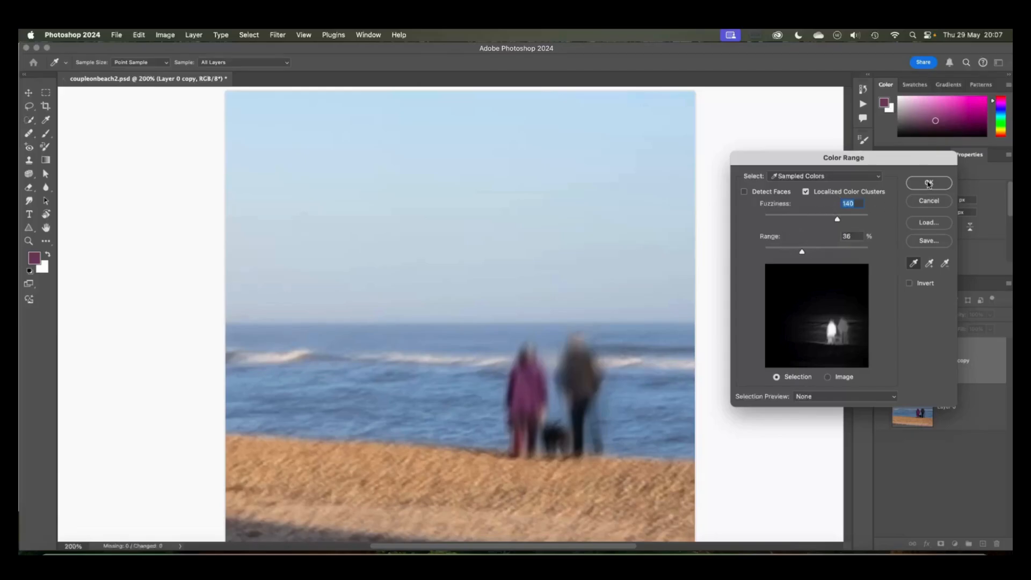
{"action": "left_click", "coordinate": [928, 184]}
{"action": "key", "text": "b"}
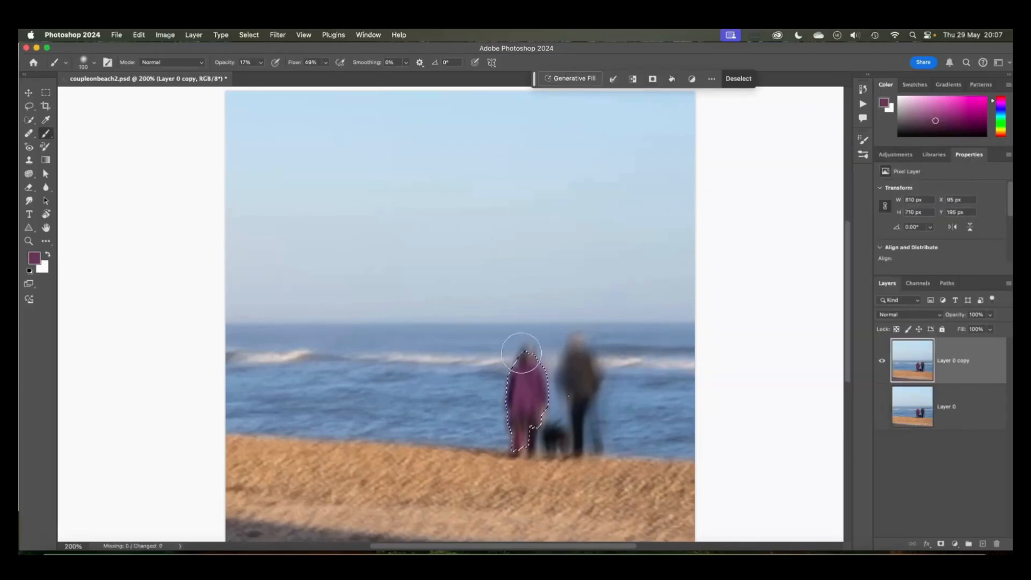
{"action": "left_click", "coordinate": [534, 388]}
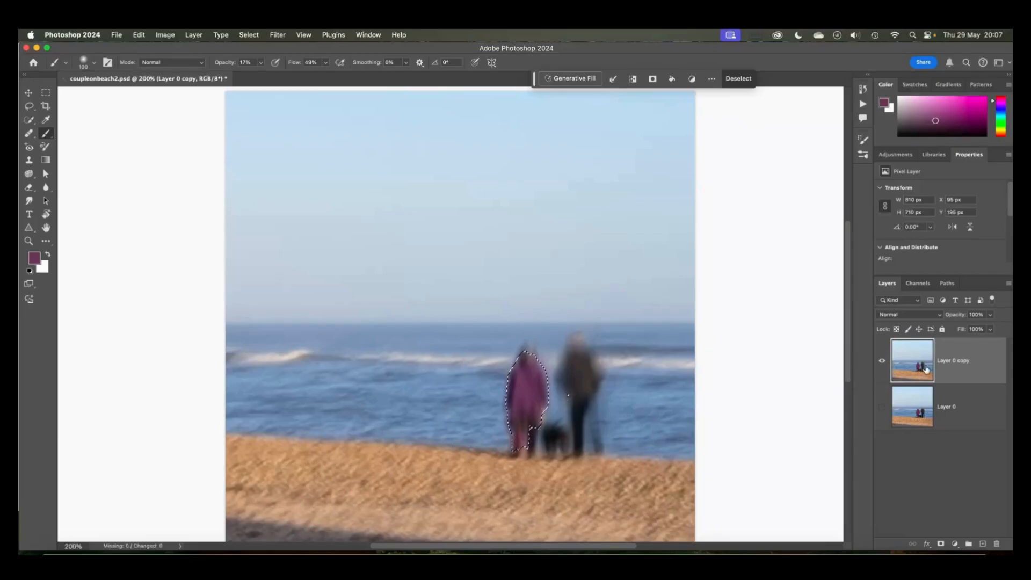
Add a Levels adjustment layer masked by the coat selection above Layer 0 copy
{"action": "left_click", "coordinate": [956, 545]}
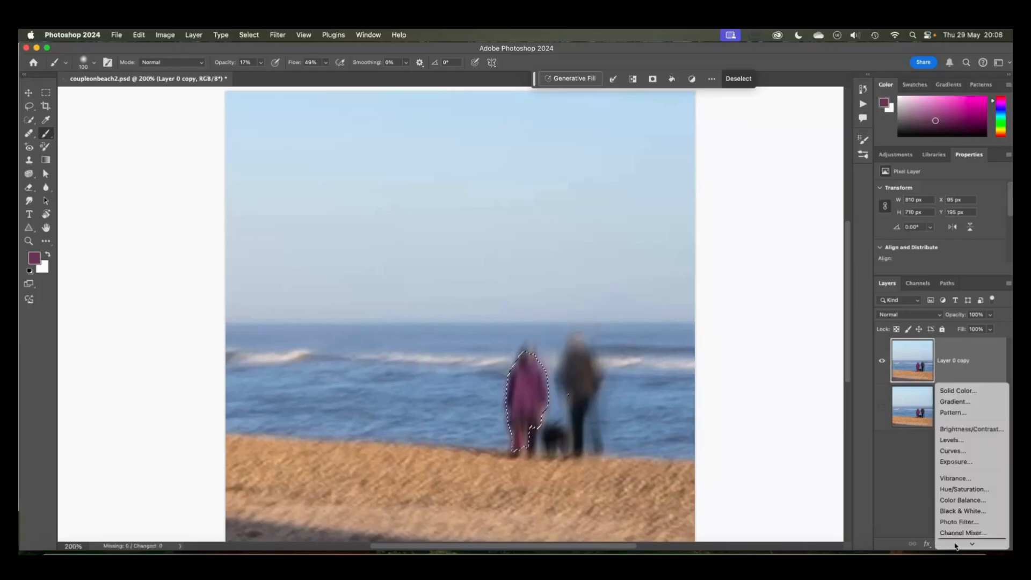
{"action": "scroll", "coordinate": [960, 460], "scroll_direction": "down", "scroll_amount": 2}
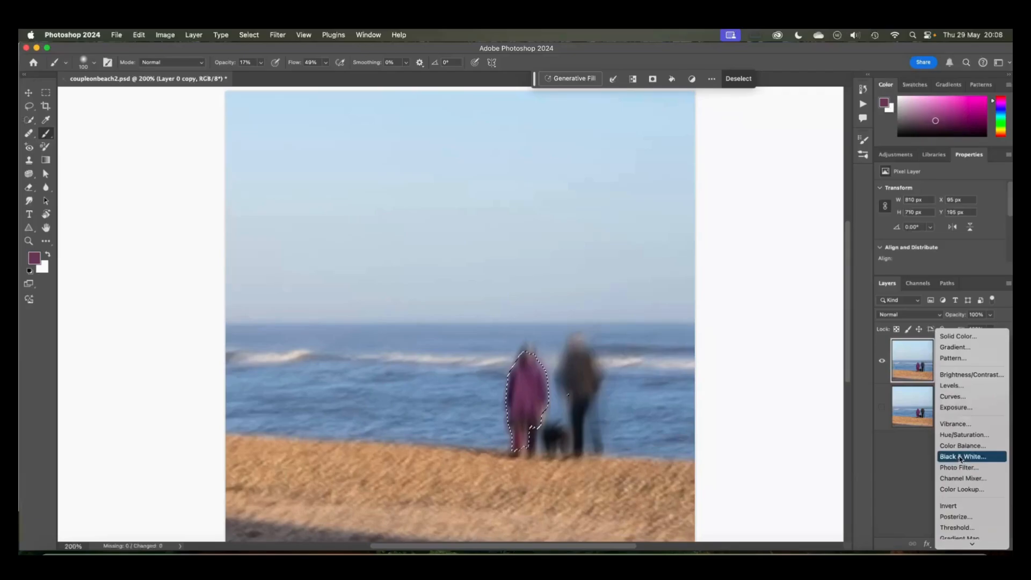
{"action": "left_click", "coordinate": [965, 387]}
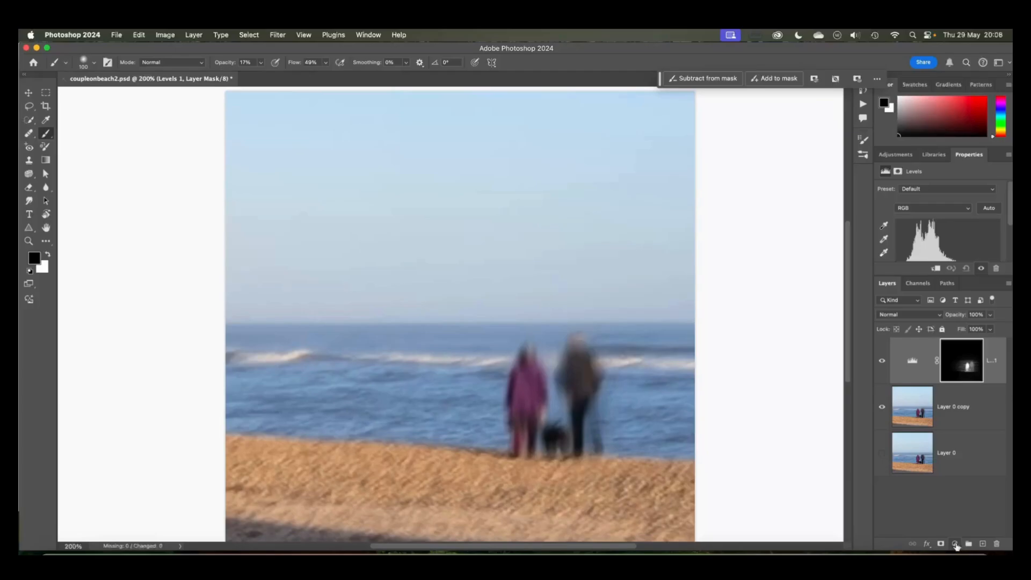
{"action": "scroll", "coordinate": [954, 544], "scroll_direction": "down", "scroll_amount": 2}
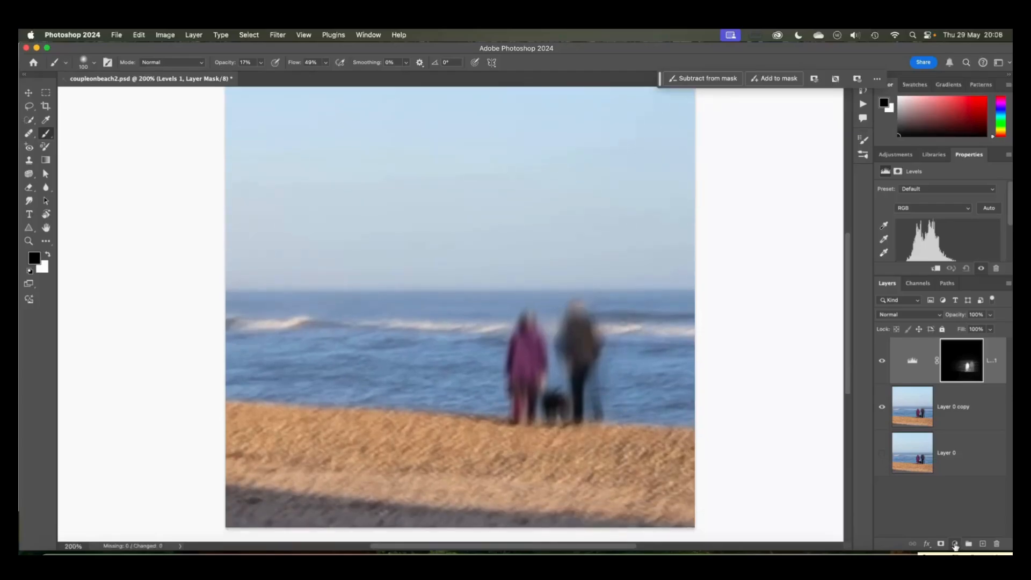
{"action": "left_click", "coordinate": [955, 544]}
{"action": "scroll", "coordinate": [953, 444], "scroll_direction": "down", "scroll_amount": 3}
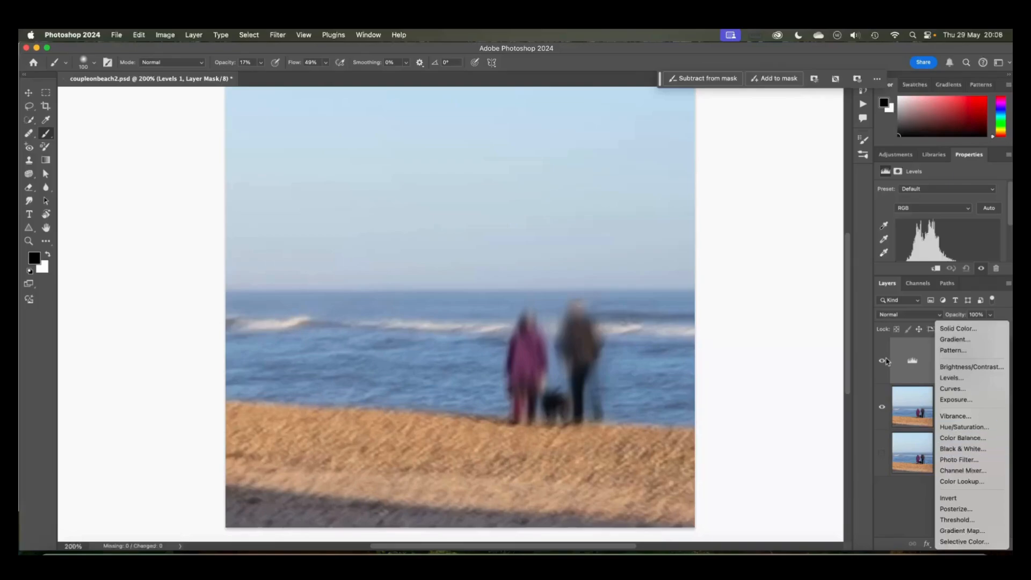
{"action": "left_click", "coordinate": [906, 372]}
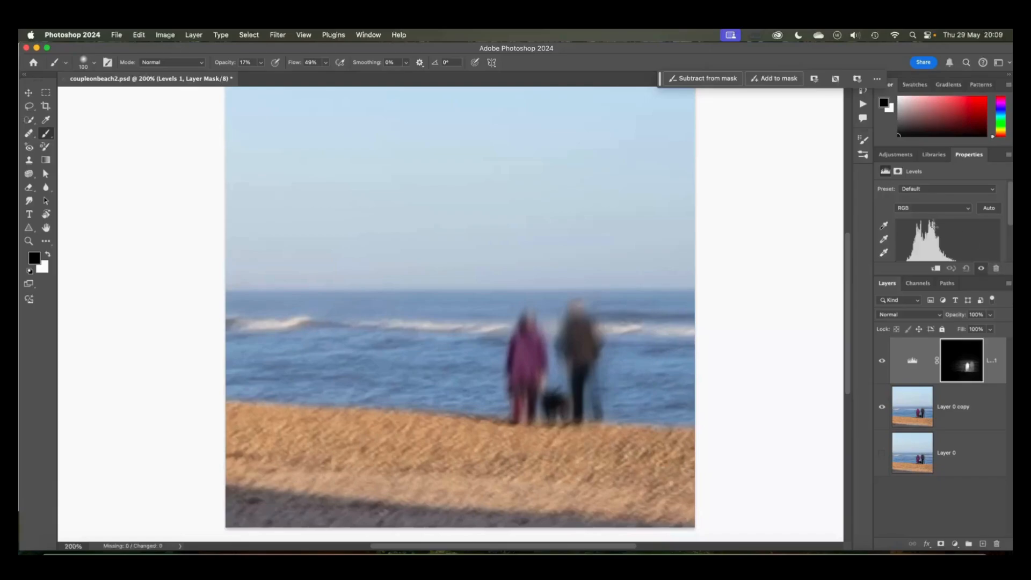
Float the Levels properties beside the photo and enlarge them until the histogram and output levels are fully shown
{"action": "scroll", "coordinate": [934, 224], "scroll_direction": "down", "scroll_amount": 3}
{"action": "scroll", "coordinate": [936, 229], "scroll_direction": "up", "scroll_amount": 2}
{"action": "scroll", "coordinate": [969, 168], "scroll_direction": "right", "scroll_amount": 1}
{"action": "left_click_drag", "start_coordinate": [969, 154], "coordinate": [709, 160]}
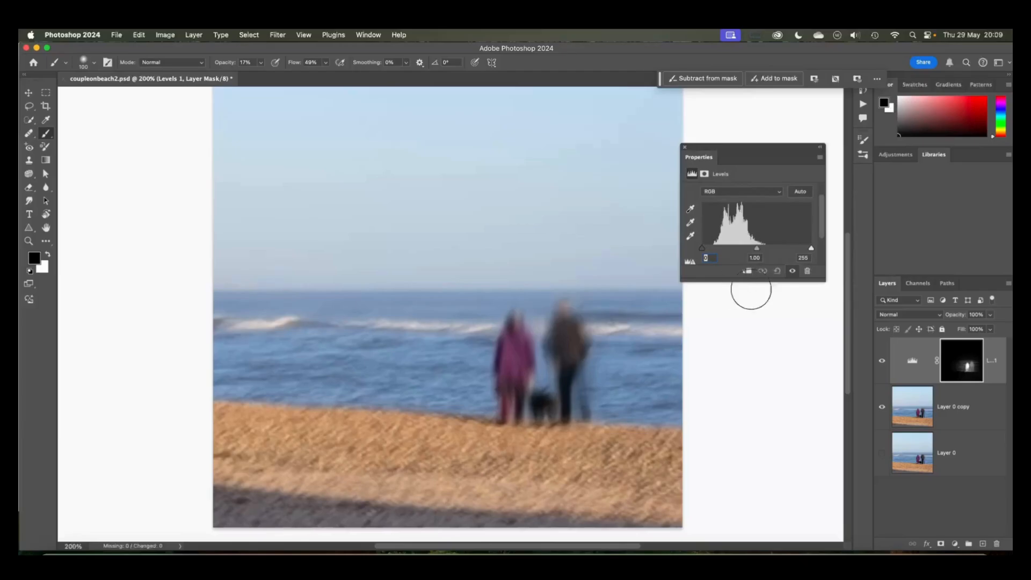
{"action": "left_click_drag", "start_coordinate": [765, 282], "coordinate": [784, 395]}
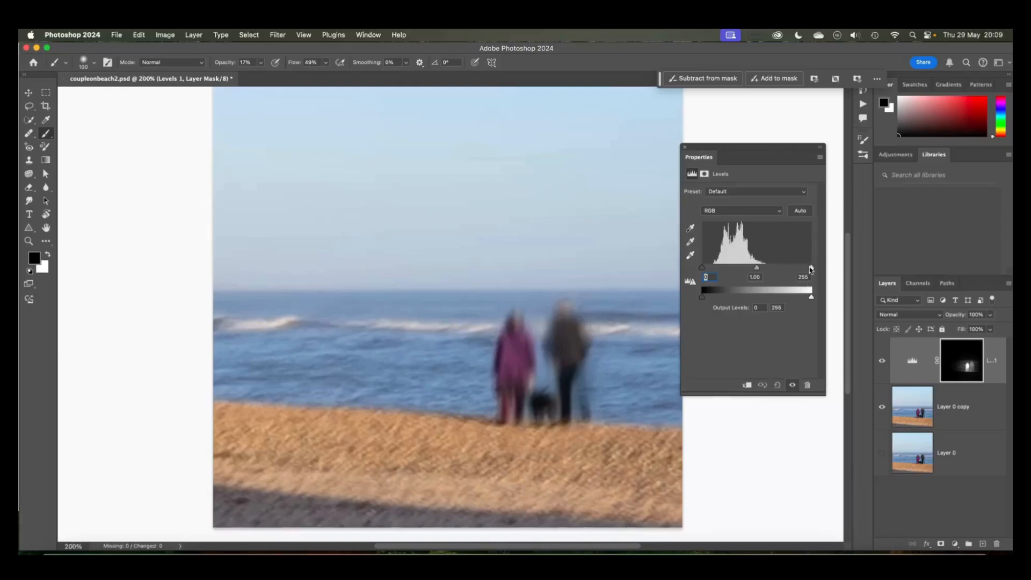
Brighten the coat with Levels input values of black 25, midtone about 2.40 and white 181, and redock the properties
{"action": "left_click_drag", "start_coordinate": [810, 270], "coordinate": [715, 271]}
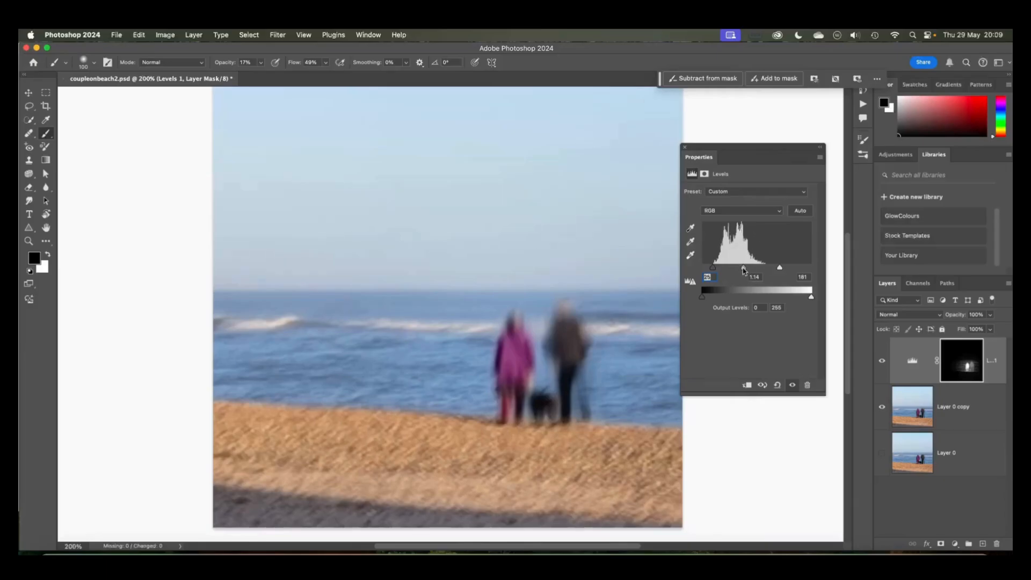
{"action": "left_click_drag", "start_coordinate": [742, 269], "coordinate": [727, 271]}
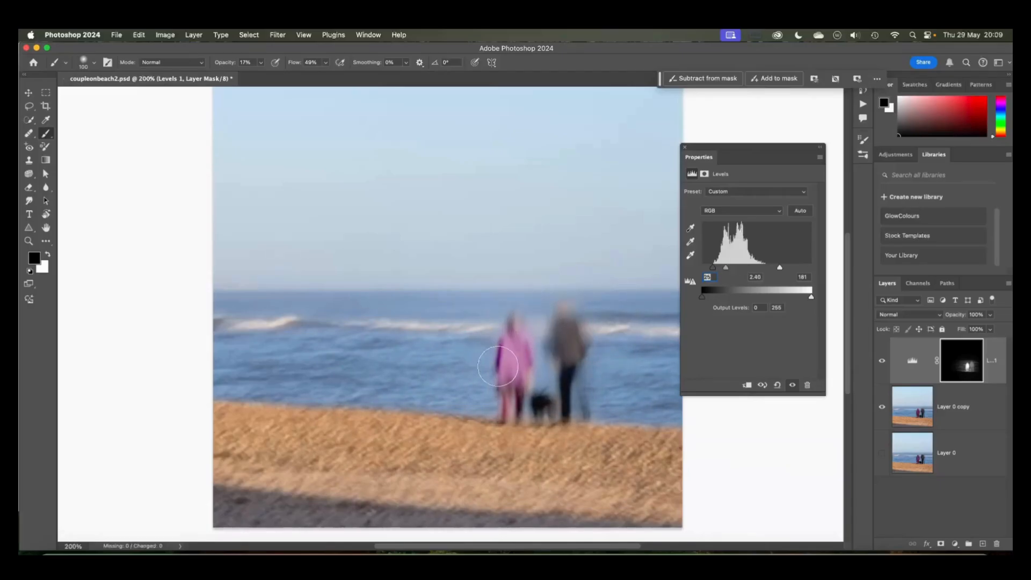
{"action": "mouse_move", "coordinate": [561, 394]}
{"action": "left_mouse_down"}
{"action": "mouse_move", "coordinate": [570, 331]}
{"action": "mouse_move", "coordinate": [541, 383]}
{"action": "mouse_move", "coordinate": [493, 381]}
{"action": "mouse_move", "coordinate": [549, 355]}
{"action": "mouse_move", "coordinate": [541, 318]}
{"action": "mouse_move", "coordinate": [488, 361]}
{"action": "mouse_move", "coordinate": [511, 348]}
{"action": "mouse_move", "coordinate": [508, 369]}
{"action": "left_mouse_up"}
{"action": "left_click_drag", "start_coordinate": [728, 267], "coordinate": [770, 271]}
{"action": "left_click_drag", "start_coordinate": [749, 147], "coordinate": [978, 154]}
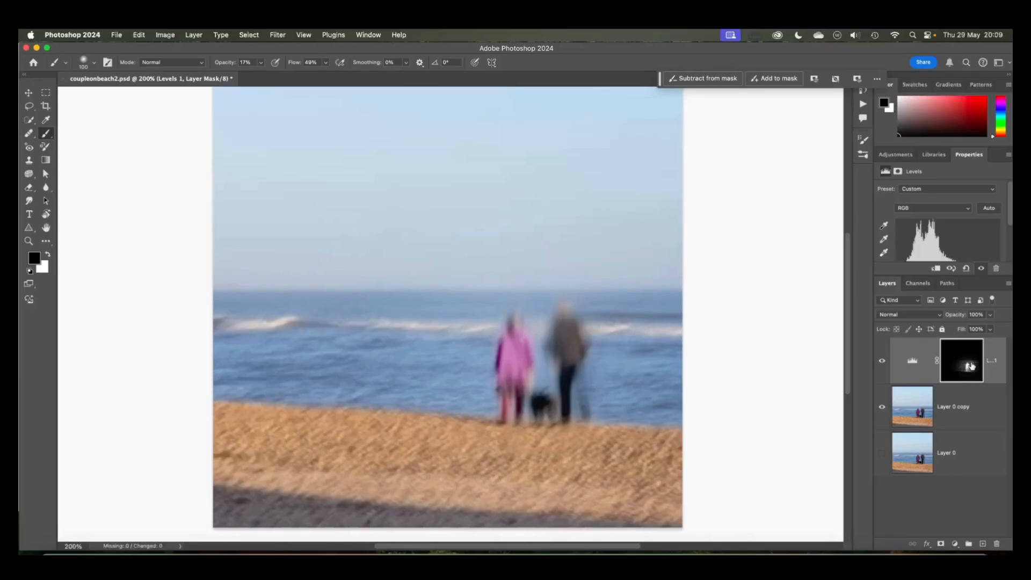
Compare the photo with and without the Levels adjustment, leave the layer shown, and select its layer mask
{"action": "left_click", "coordinate": [882, 362]}
{"action": "left_click", "coordinate": [882, 362]}
{"action": "left_click", "coordinate": [881, 363]}
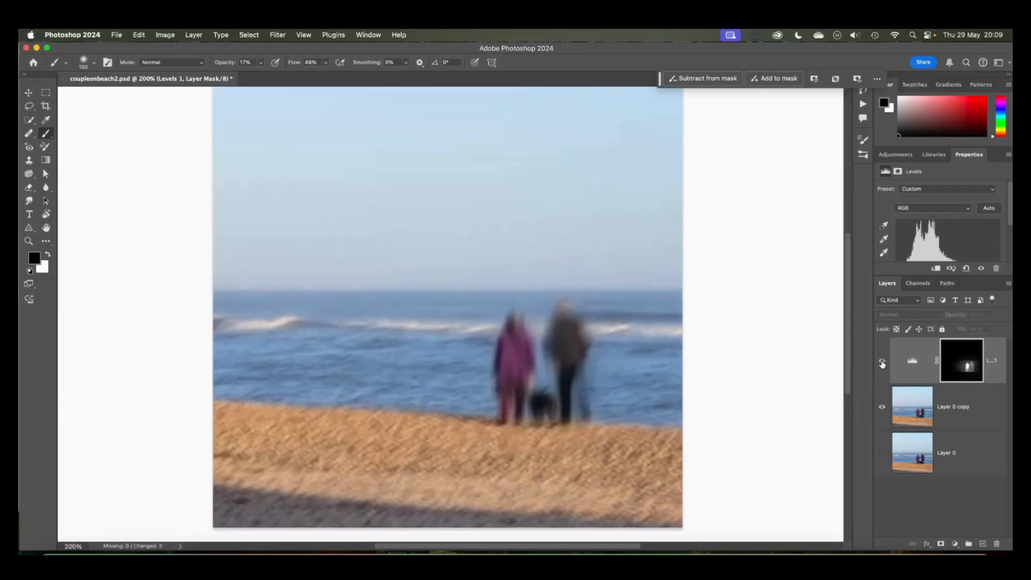
{"action": "left_click", "coordinate": [882, 362]}
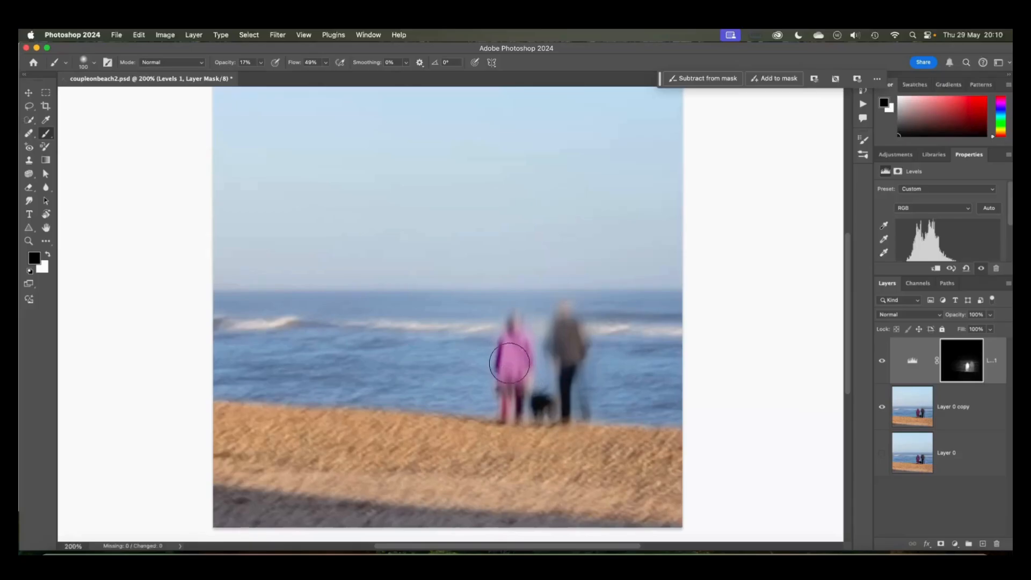
{"action": "left_click", "coordinate": [959, 360]}
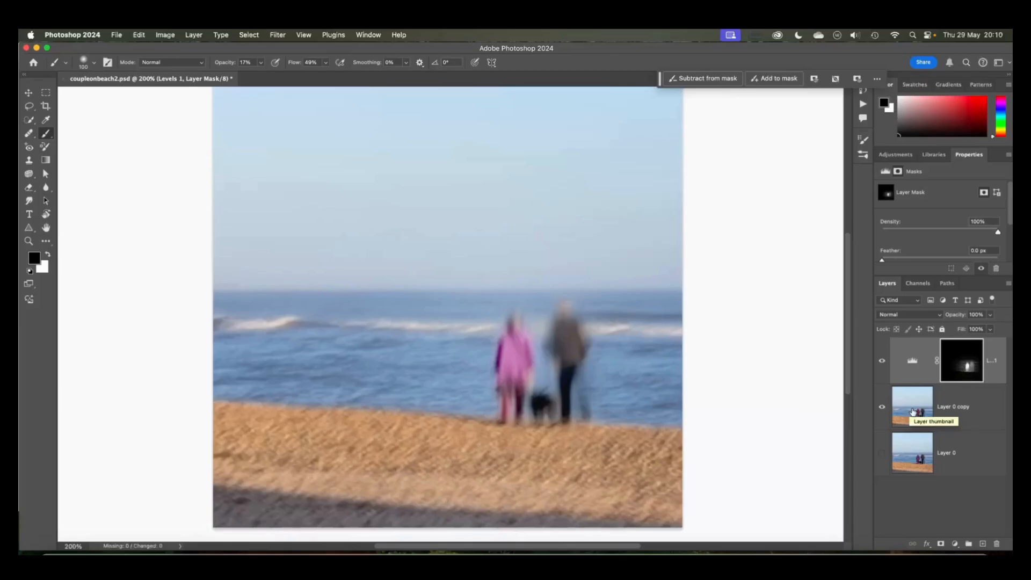
{"action": "left_click", "coordinate": [275, 35]}
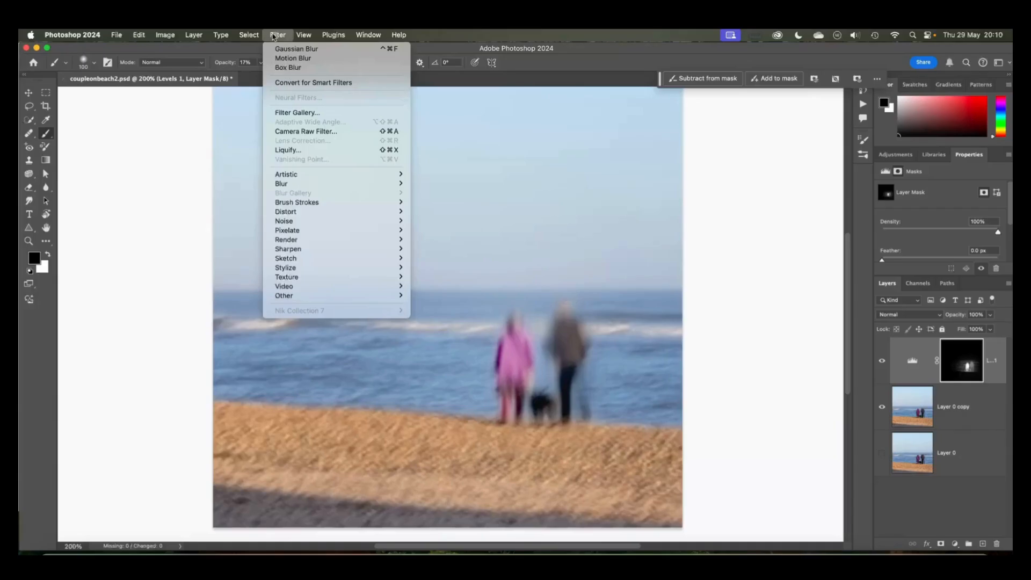
{"action": "mouse_move", "coordinate": [252, 36]}
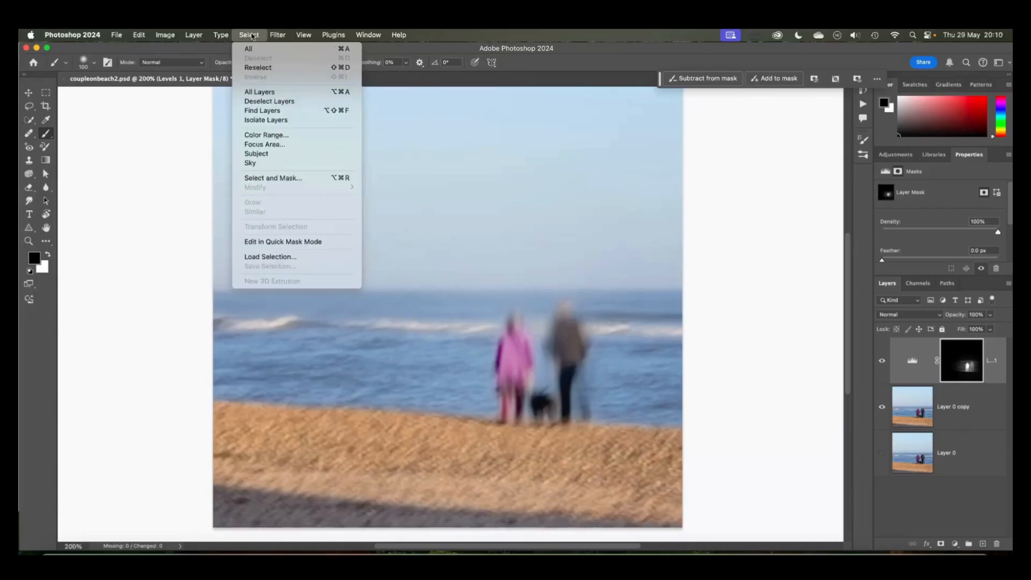
{"action": "left_click", "coordinate": [258, 136]}
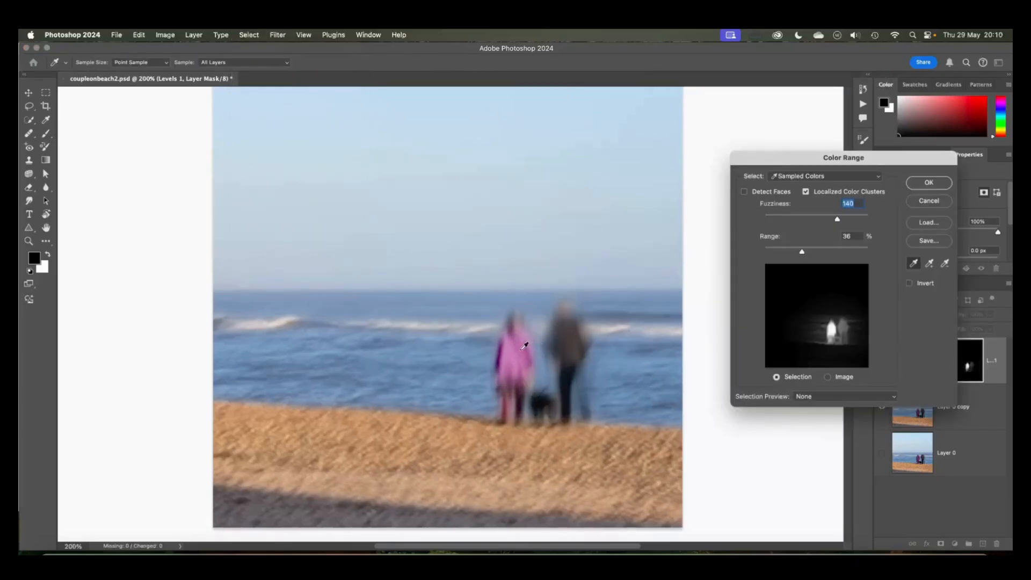
{"action": "mouse_move", "coordinate": [837, 219]}
{"action": "left_mouse_down"}
{"action": "mouse_move", "coordinate": [806, 220]}
{"action": "mouse_move", "coordinate": [819, 221]}
{"action": "left_mouse_up"}
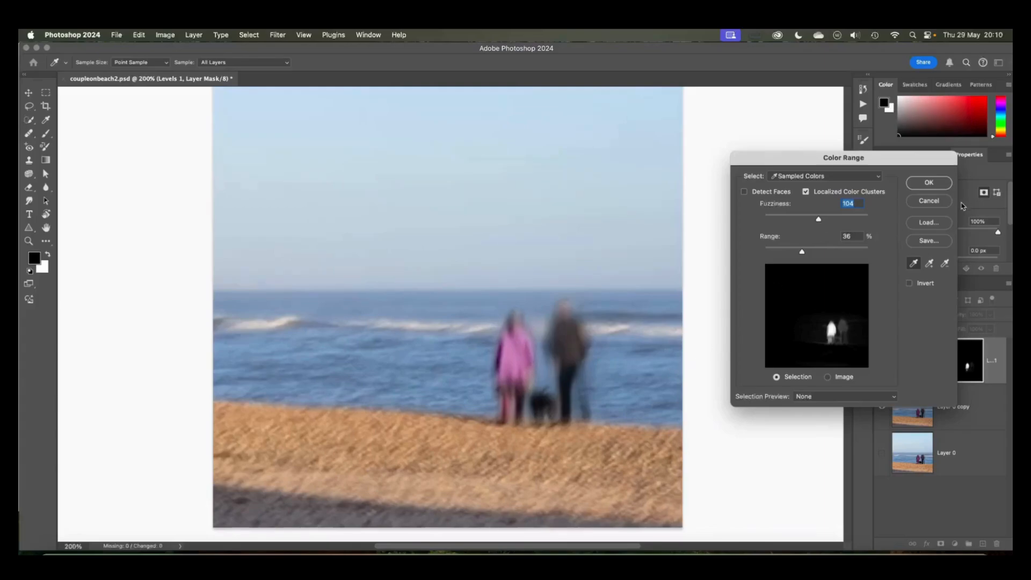
{"action": "left_click", "coordinate": [930, 201]}
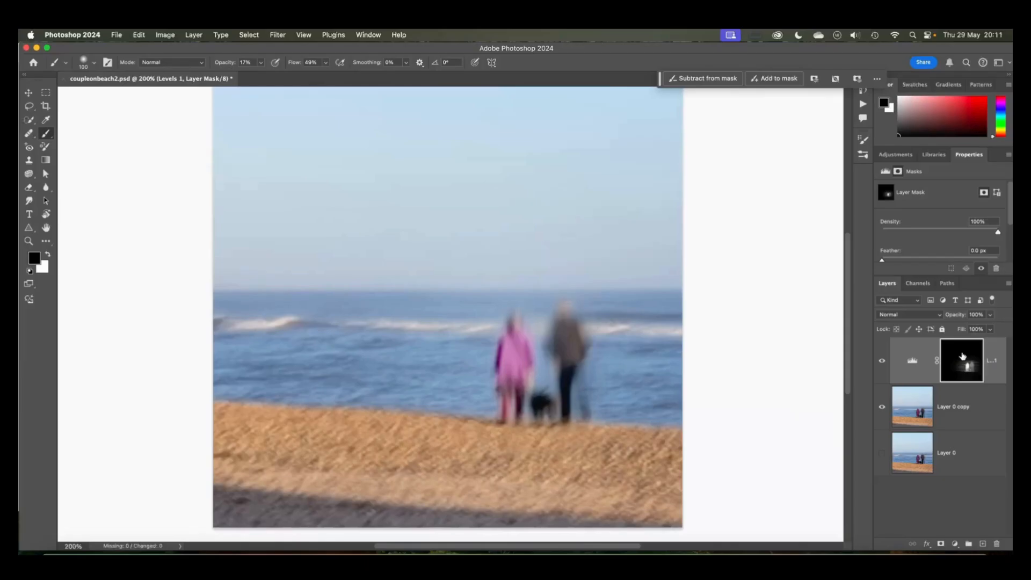
Soften the coat Levels adjustment's layer mask with a Gaussian Blur of 20.4 pixels radius
{"action": "left_click", "coordinate": [882, 361]}
{"action": "left_click", "coordinate": [880, 362]}
{"action": "left_click", "coordinate": [280, 35]}
{"action": "mouse_move", "coordinate": [297, 185]}
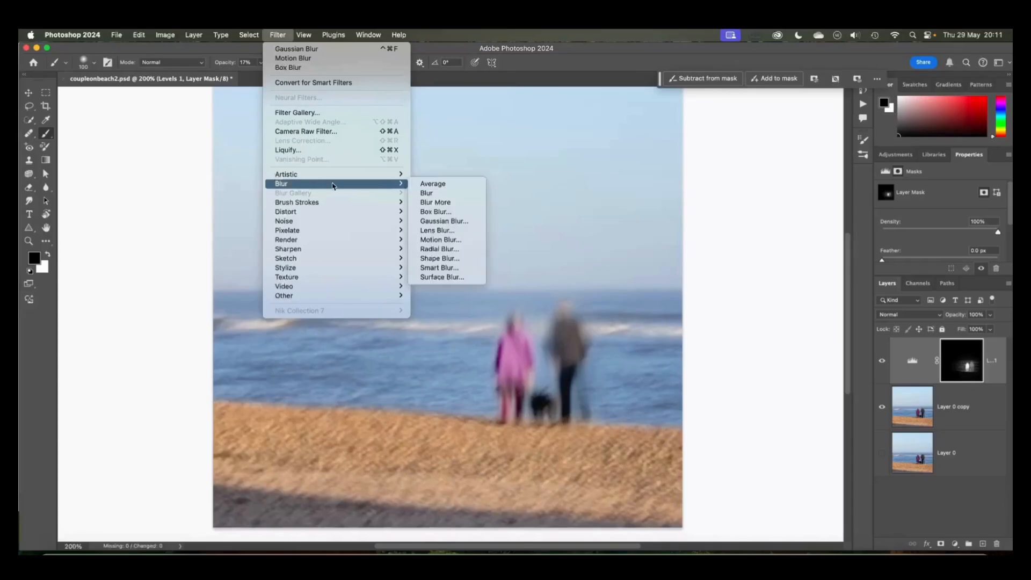
{"action": "left_click", "coordinate": [464, 226]}
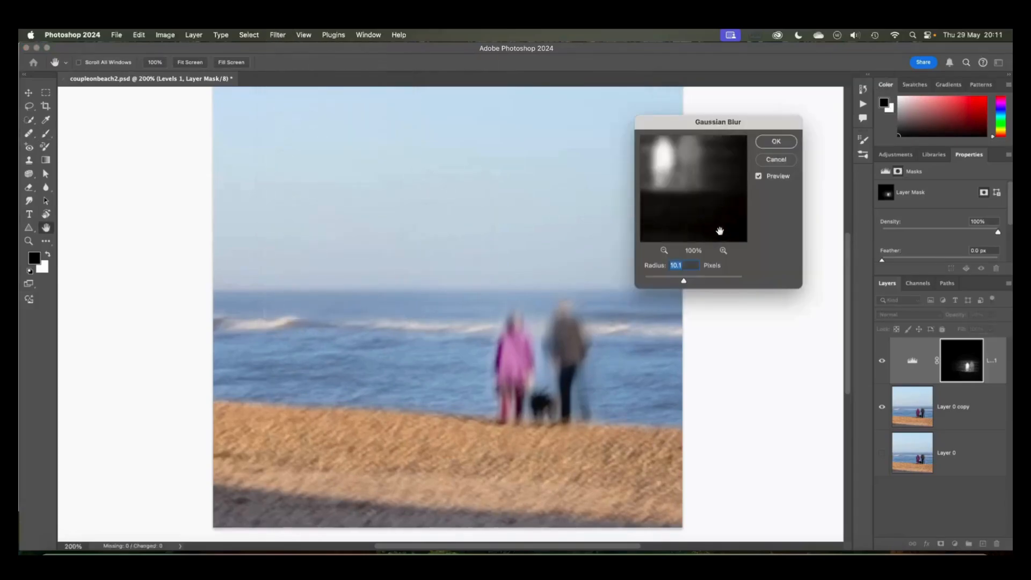
{"action": "scroll", "coordinate": [685, 179], "scroll_direction": "up", "scroll_amount": 2}
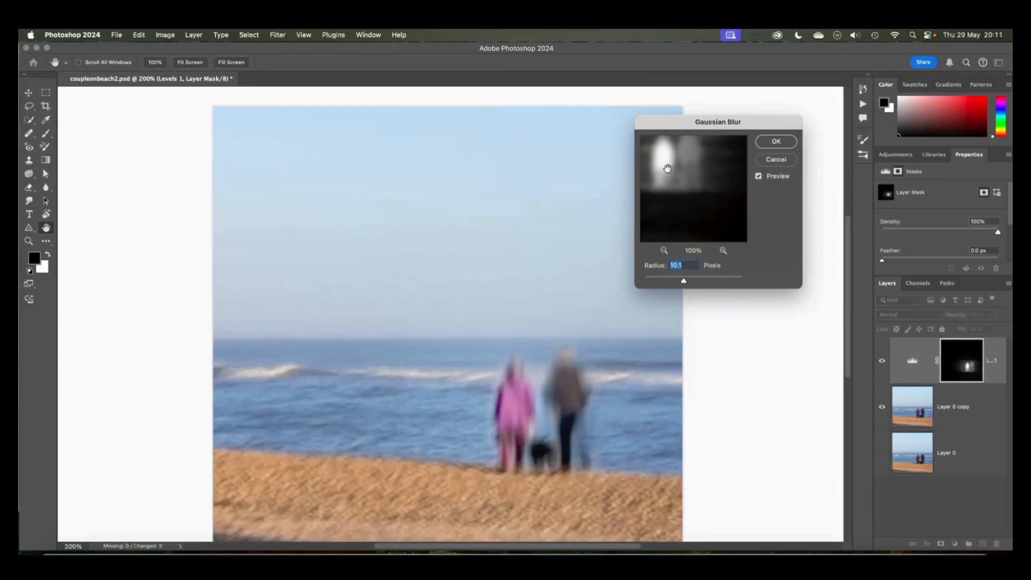
{"action": "mouse_move", "coordinate": [681, 283]}
{"action": "left_mouse_down"}
{"action": "mouse_move", "coordinate": [652, 279]}
{"action": "mouse_move", "coordinate": [700, 280]}
{"action": "left_mouse_up"}
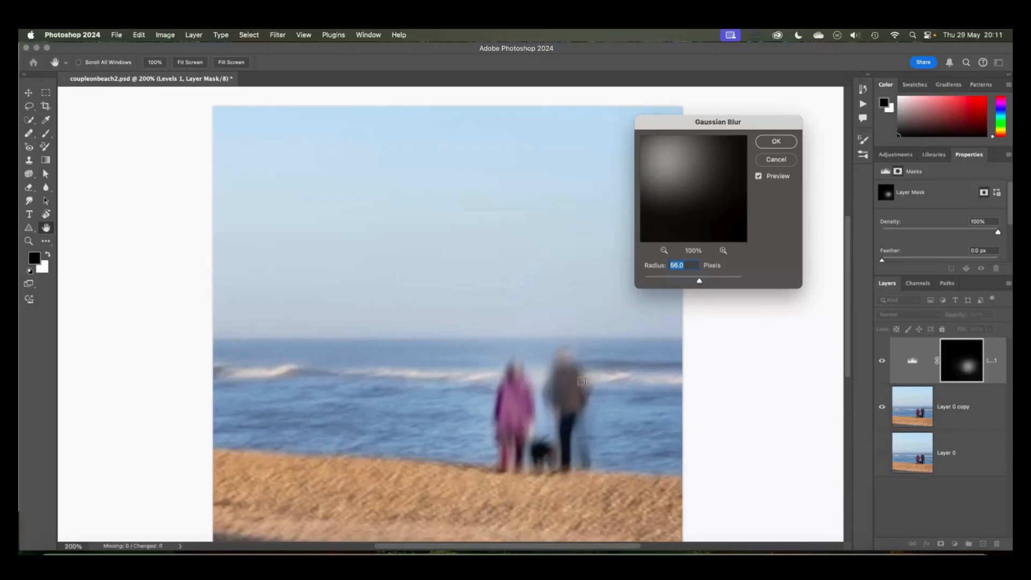
{"action": "left_click_drag", "start_coordinate": [700, 280], "coordinate": [687, 283]}
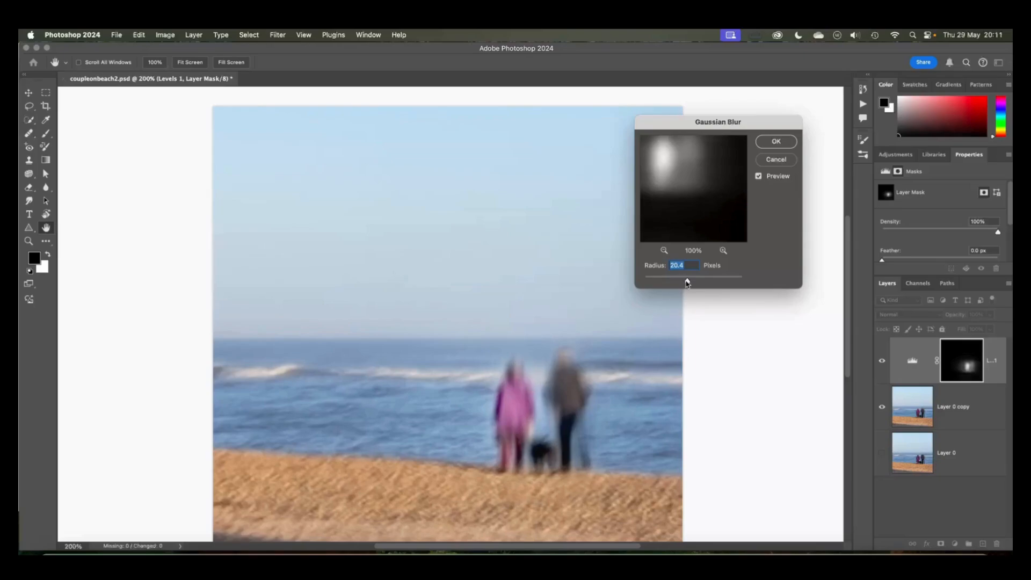
{"action": "left_click", "coordinate": [776, 143]}
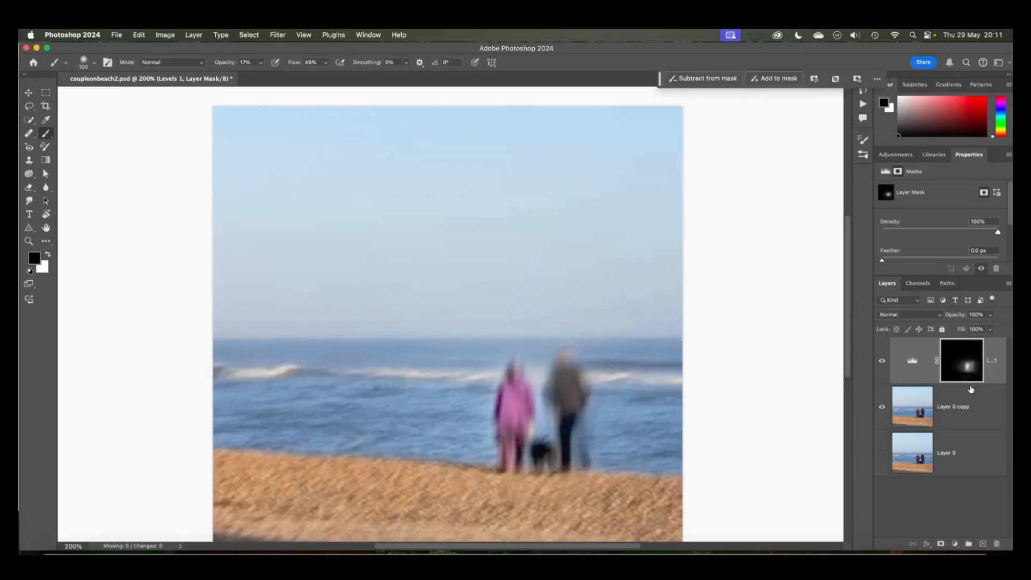
Compare the photo with and without the coat's Levels adjustment, leave the layer shown, and view the whole photo
{"action": "left_click", "coordinate": [879, 361]}
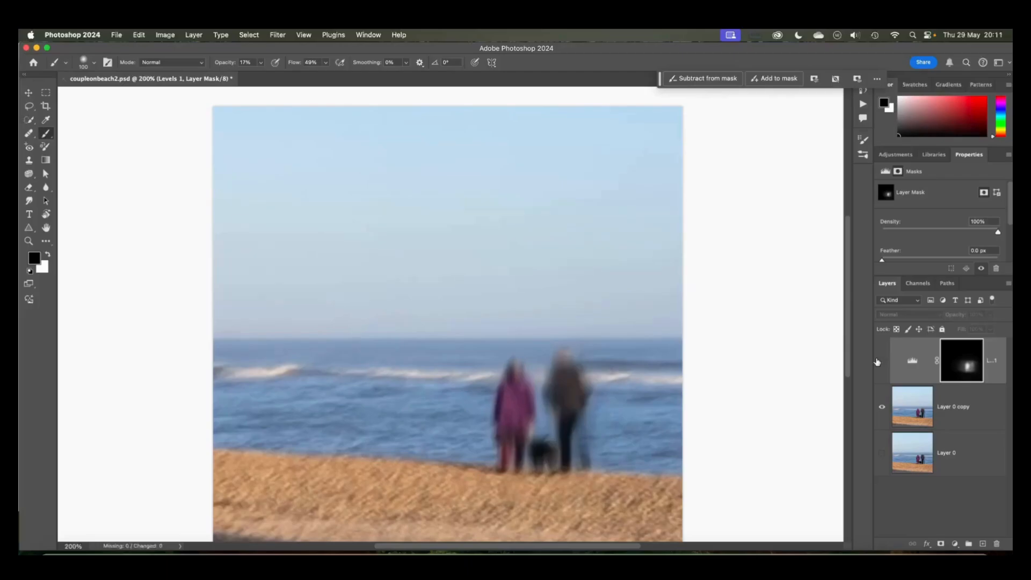
{"action": "left_click", "coordinate": [879, 361]}
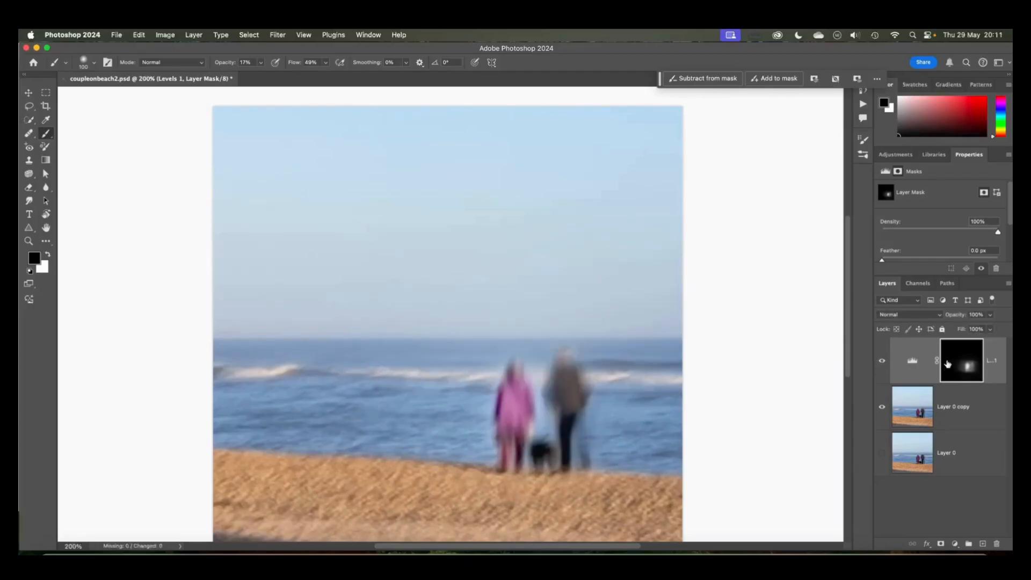
{"action": "key", "text": "super+minus"}
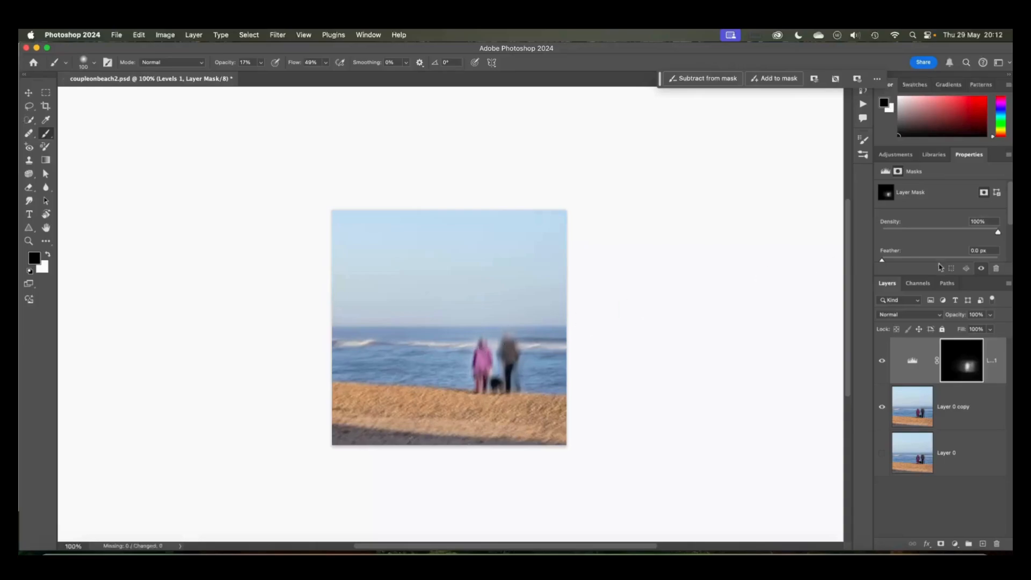
Try the Color Dodge blend mode on the coat's Levels layer and check its fill and opacity
{"action": "left_click", "coordinate": [992, 333]}
{"action": "mouse_move", "coordinate": [991, 343]}
{"action": "left_mouse_down"}
{"action": "mouse_move", "coordinate": [976, 344]}
{"action": "mouse_move", "coordinate": [994, 344]}
{"action": "mouse_move", "coordinate": [973, 330]}
{"action": "mouse_move", "coordinate": [996, 330]}
{"action": "left_mouse_up"}
{"action": "left_click", "coordinate": [991, 315]}
{"action": "left_click", "coordinate": [902, 315]}
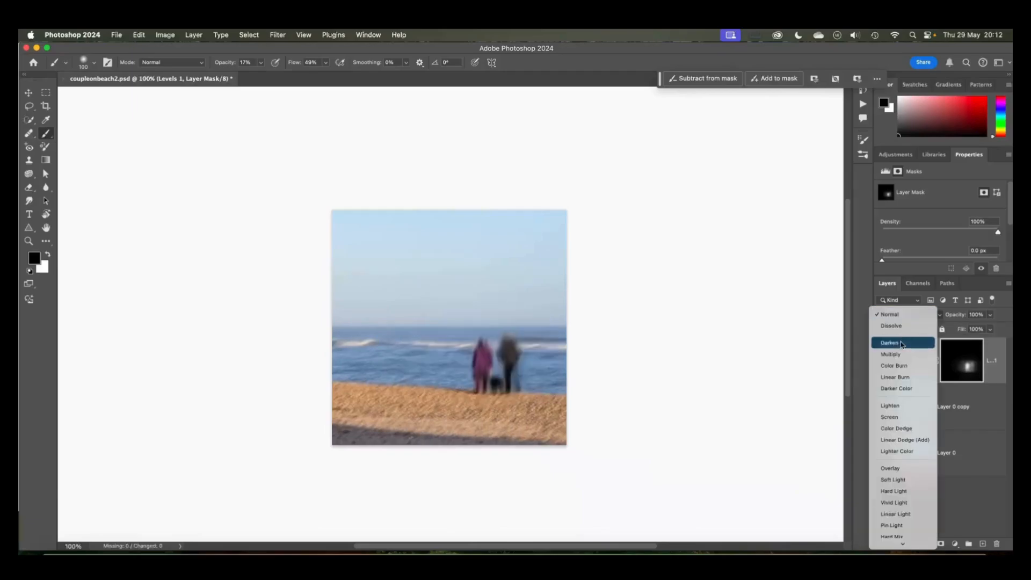
{"action": "left_click", "coordinate": [904, 428]}
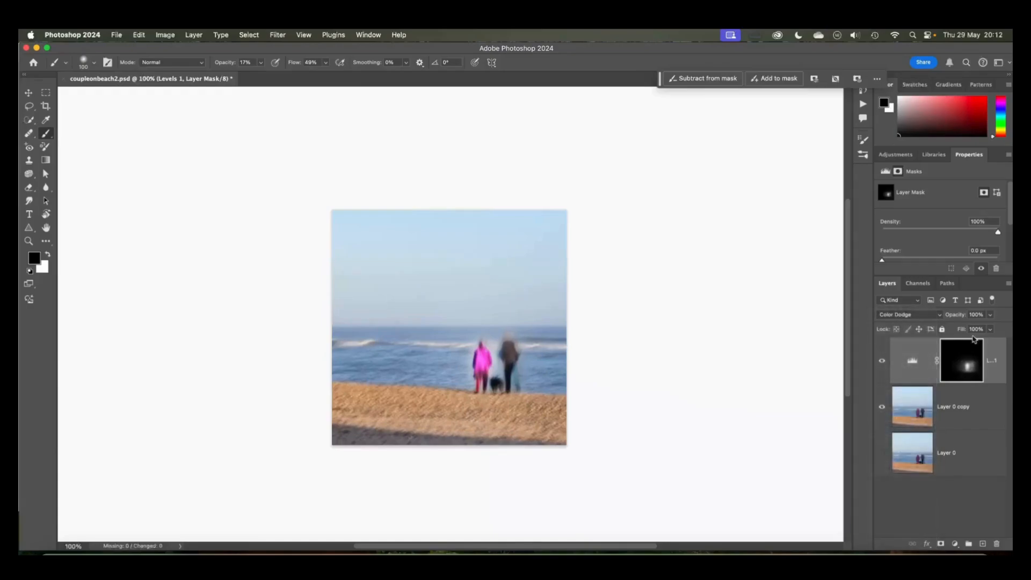
{"action": "left_click", "coordinate": [990, 315]}
{"action": "mouse_move", "coordinate": [992, 328]}
{"action": "left_mouse_down"}
{"action": "mouse_move", "coordinate": [958, 328]}
{"action": "mouse_move", "coordinate": [994, 328]}
{"action": "left_mouse_up"}
Set the coat Levels layer's blend mode to Lighten and compare the photo with and without it, leaving the layer shown
{"action": "left_click", "coordinate": [912, 315]}
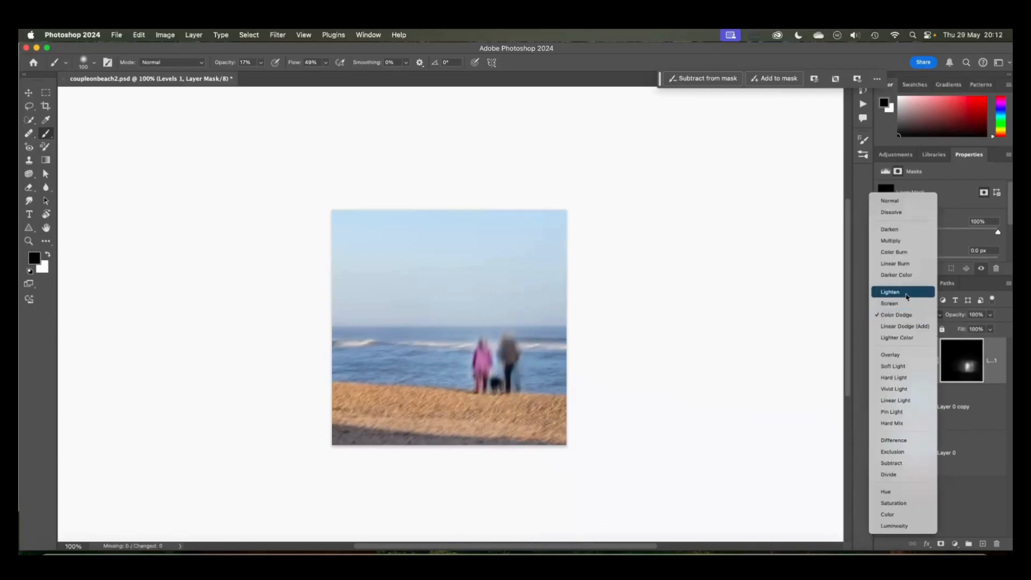
{"action": "left_click", "coordinate": [906, 293]}
{"action": "left_click", "coordinate": [882, 366]}
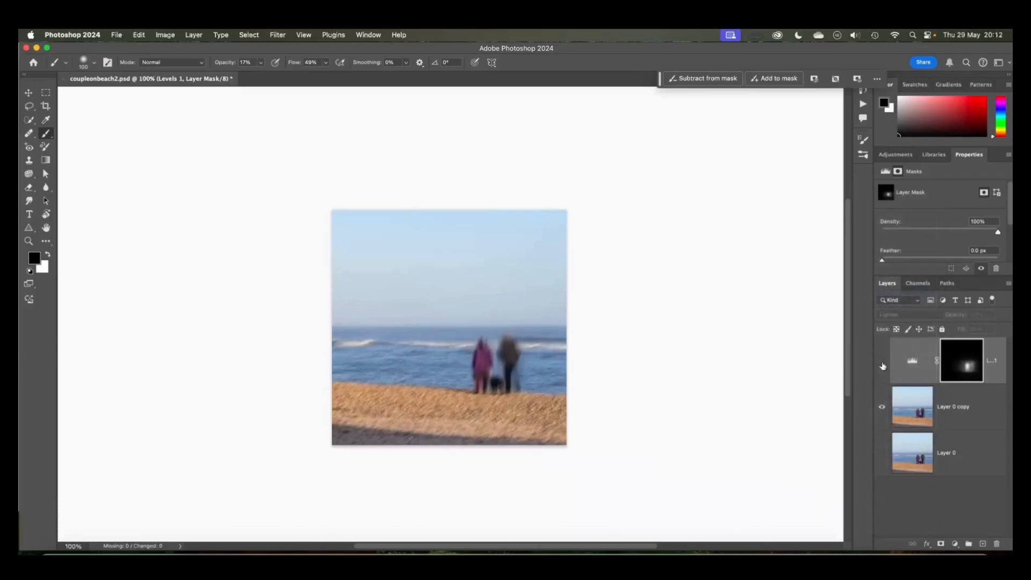
{"action": "left_click", "coordinate": [883, 365]}
{"action": "left_click", "coordinate": [882, 366]}
{"action": "left_click", "coordinate": [883, 366]}
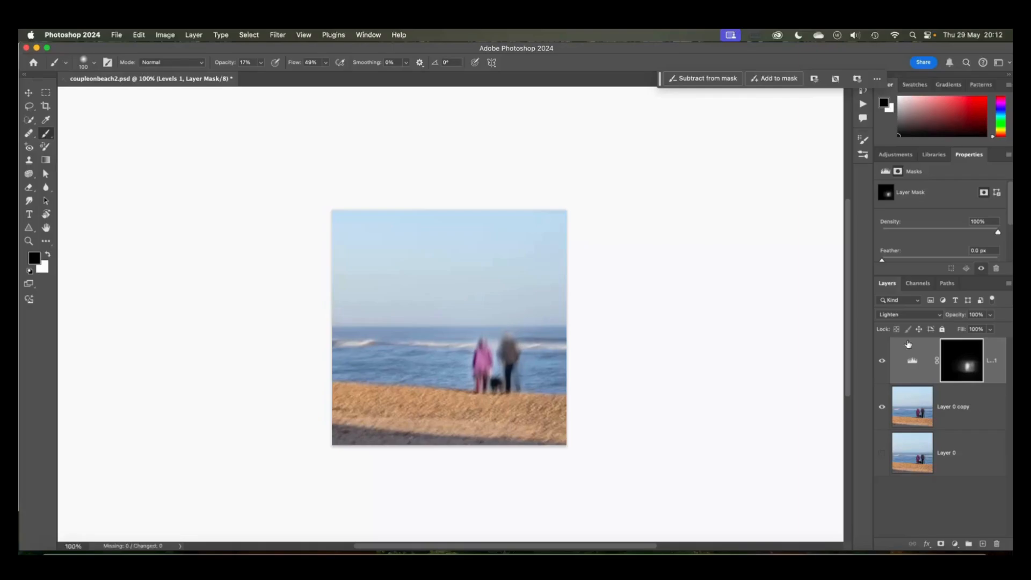
Select the sunlit orange beach on Layer 0 copy with Color Range by sampling the beach color
{"action": "left_click", "coordinate": [917, 408]}
{"action": "left_click", "coordinate": [256, 34]}
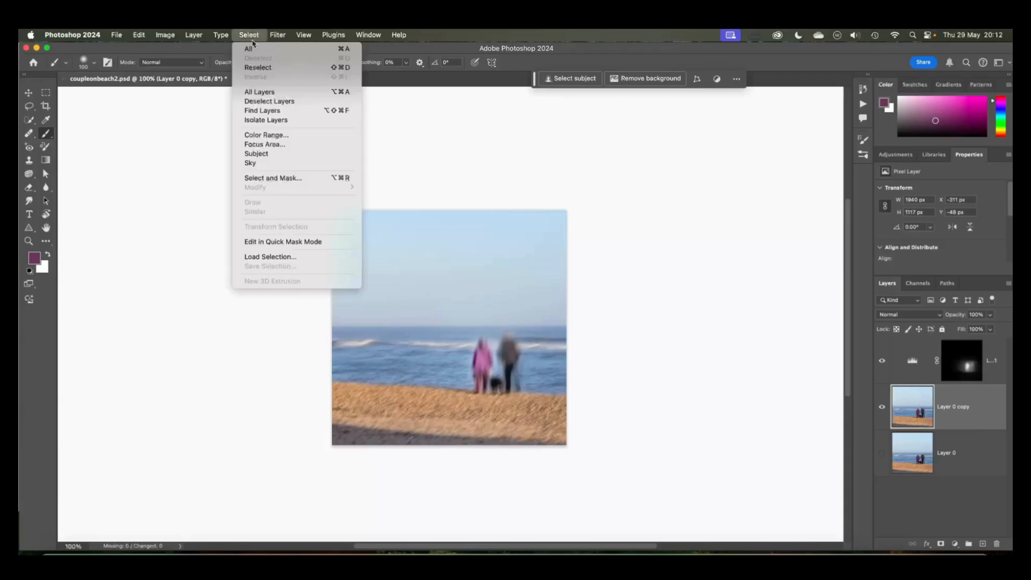
{"action": "left_click", "coordinate": [283, 137]}
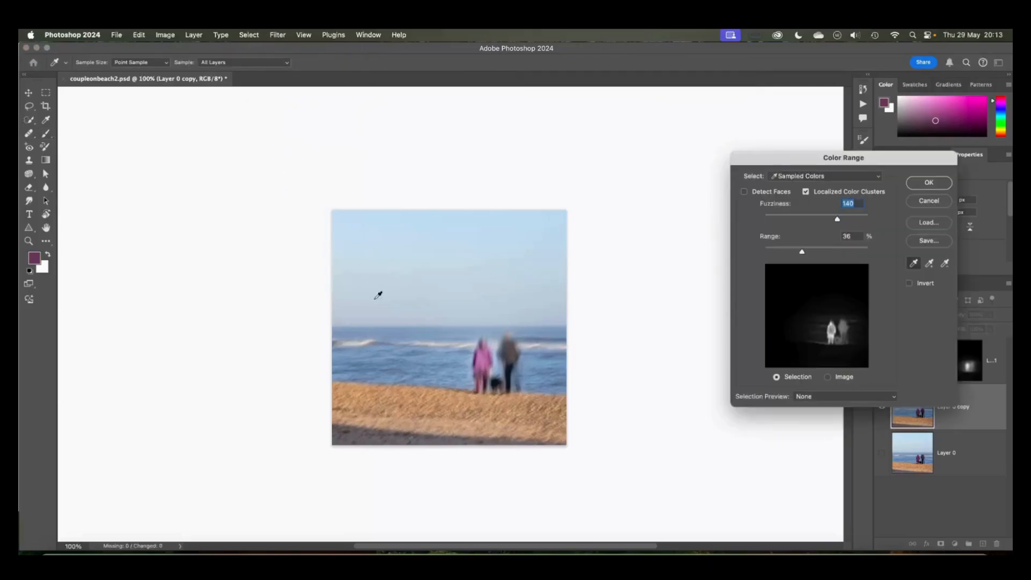
{"action": "left_click", "coordinate": [404, 401]}
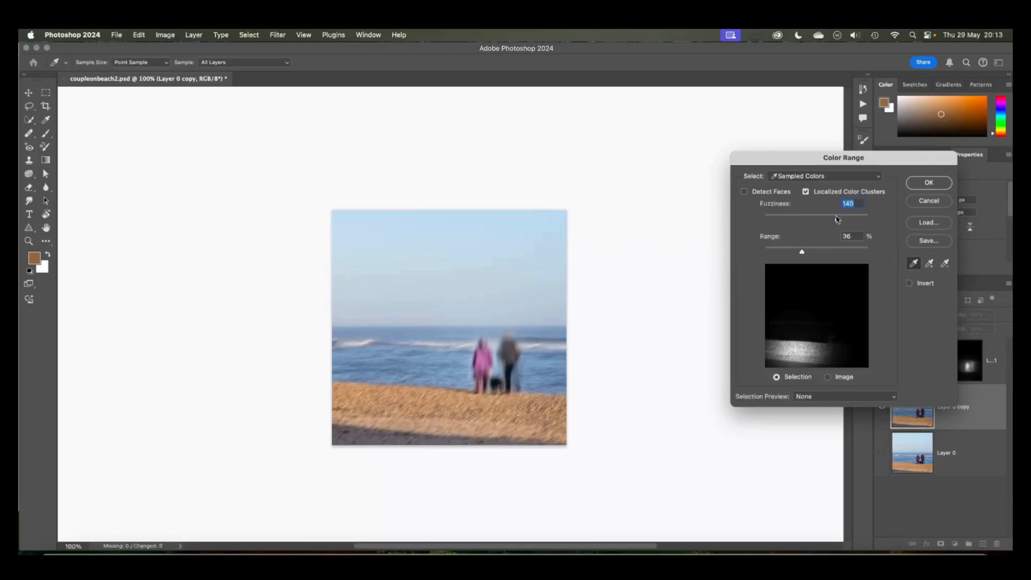
{"action": "left_click", "coordinate": [933, 183]}
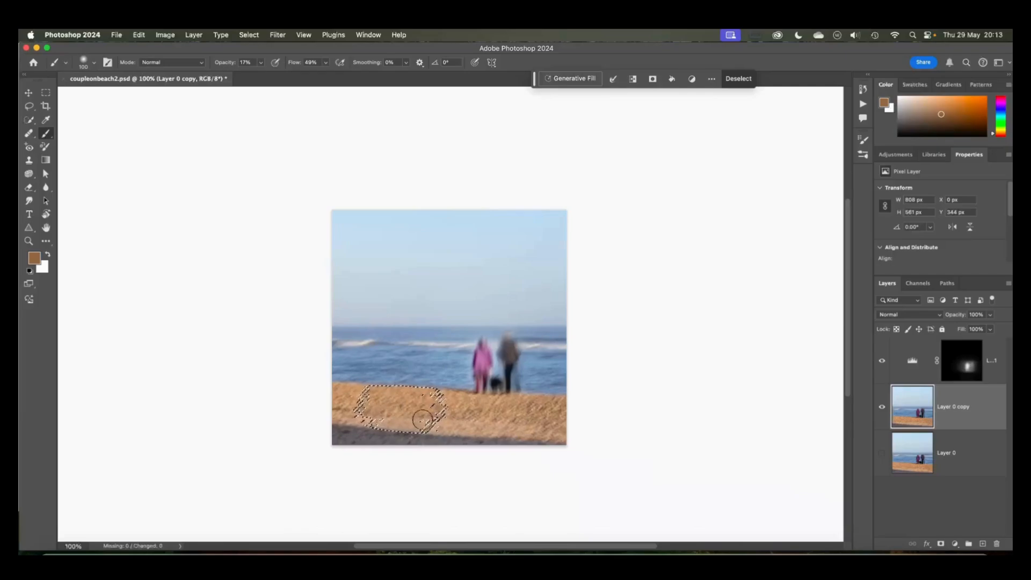
Add a Levels adjustment masked by the beach selection, with input values of black 47, midtone 1.21 and white 189
{"action": "left_click", "coordinate": [956, 543]}
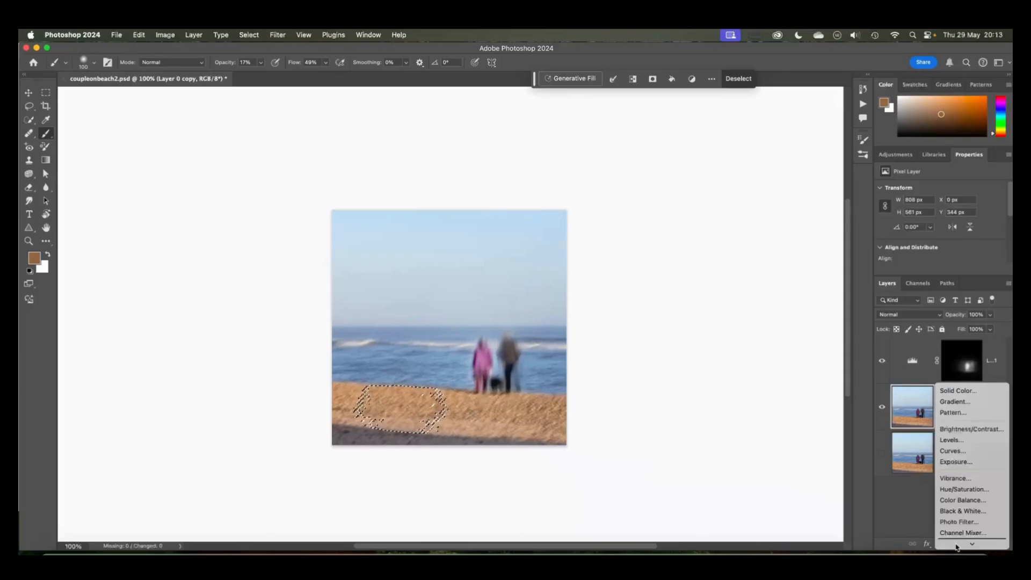
{"action": "left_click", "coordinate": [956, 419]}
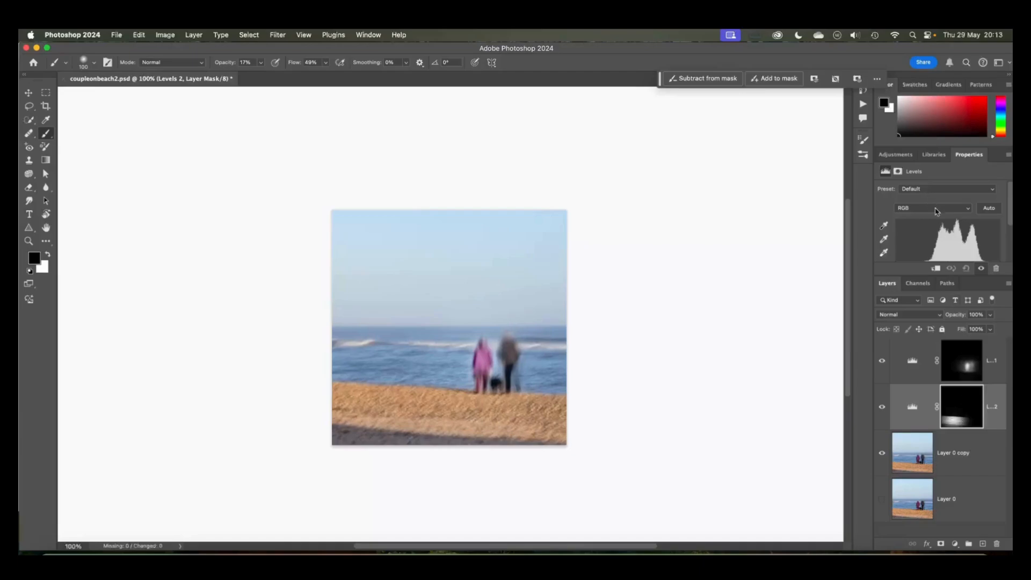
{"action": "scroll", "coordinate": [949, 231], "scroll_direction": "down", "scroll_amount": 3}
{"action": "left_click_drag", "start_coordinate": [1000, 209], "coordinate": [916, 213]}
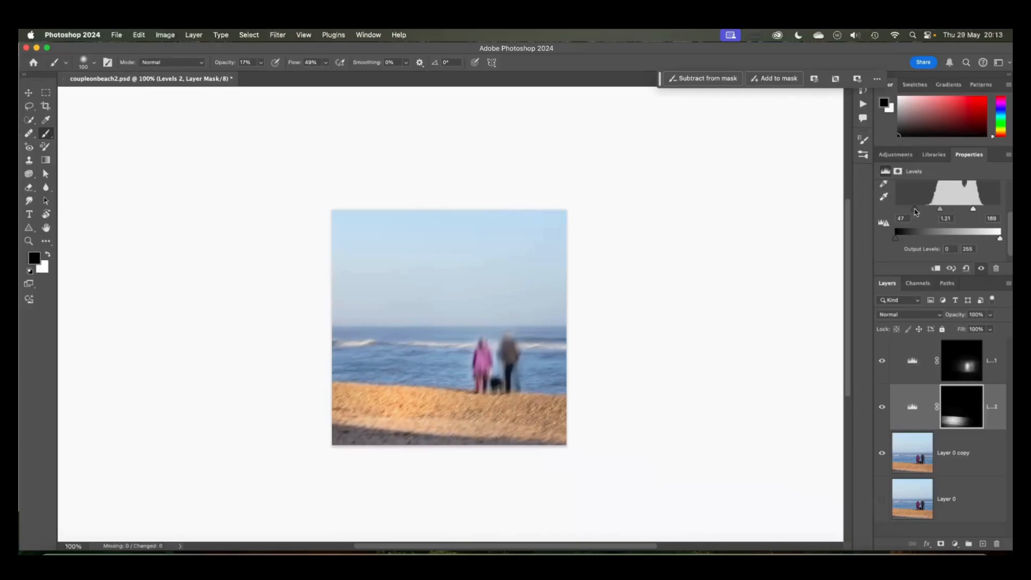
Apply a Gaussian Blur of 4.3 pixels radius to the beach Levels mask and compare the photo with and without that adjustment
{"action": "left_click", "coordinate": [967, 421]}
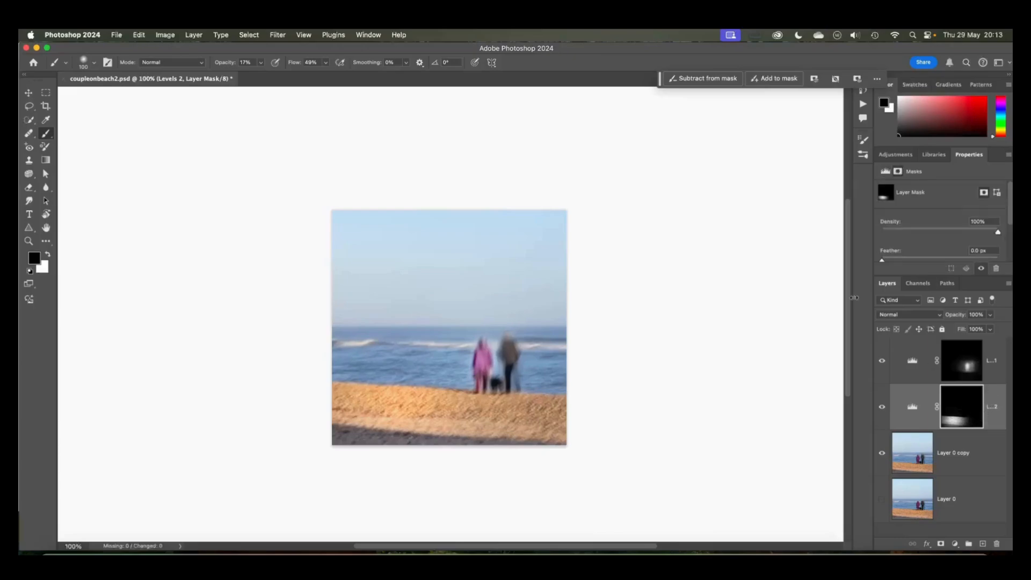
{"action": "left_click", "coordinate": [277, 35]}
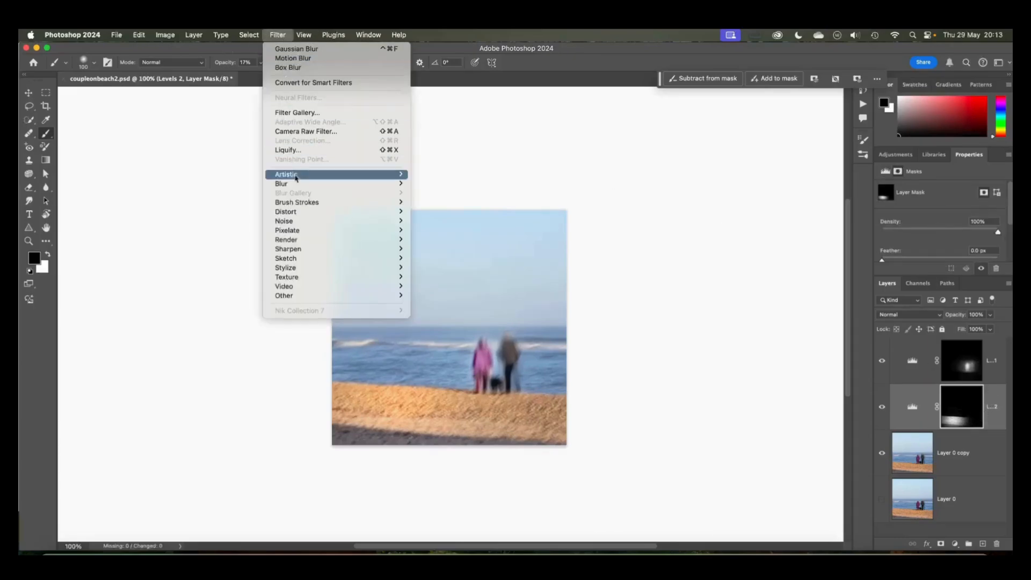
{"action": "mouse_move", "coordinate": [297, 186]}
{"action": "left_click", "coordinate": [435, 224]}
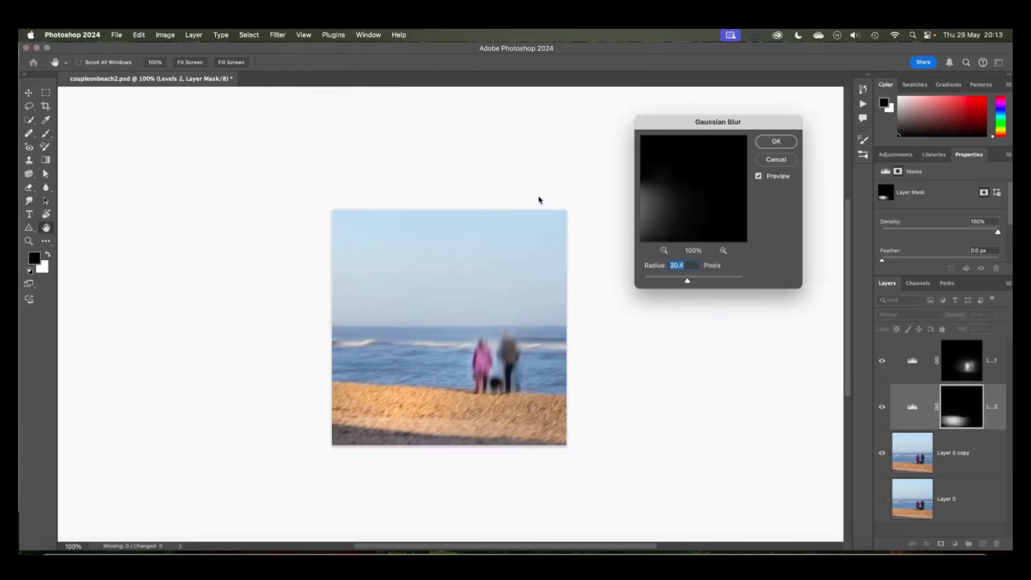
{"action": "left_click_drag", "start_coordinate": [687, 281], "coordinate": [668, 281]}
{"action": "left_click", "coordinate": [777, 143]}
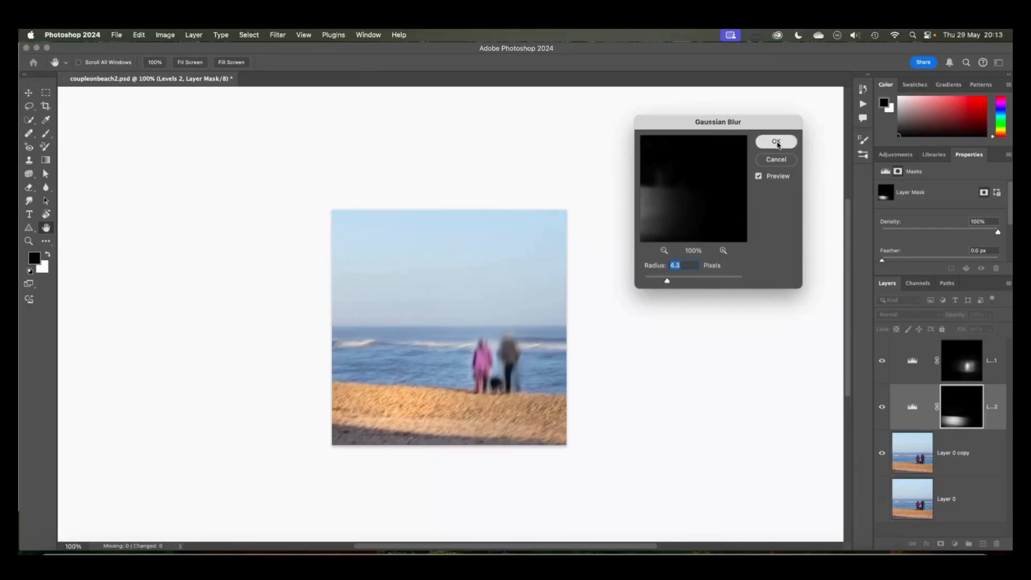
{"action": "key", "text": "b"}
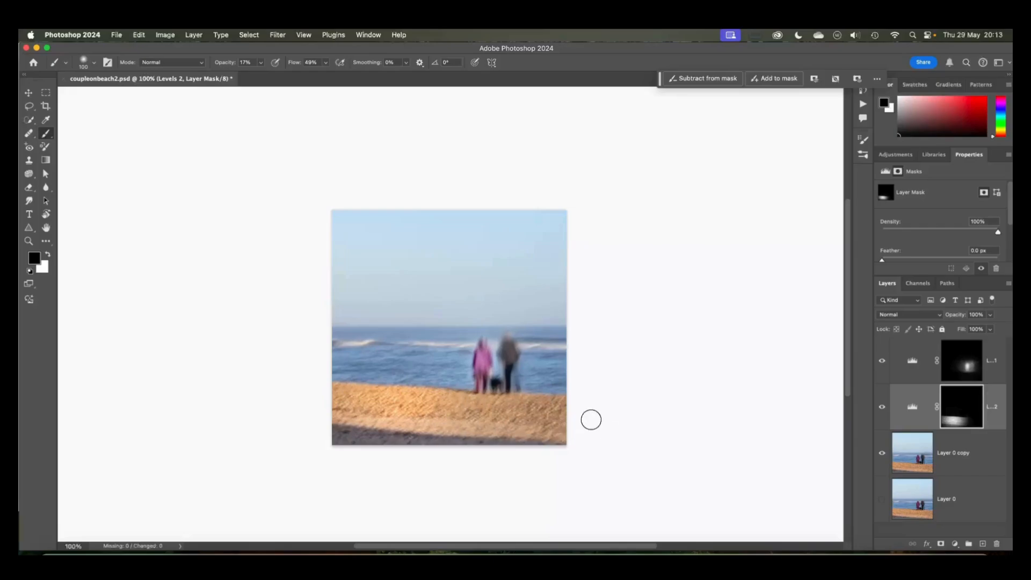
{"action": "left_click", "coordinate": [882, 408]}
{"action": "left_click", "coordinate": [882, 408]}
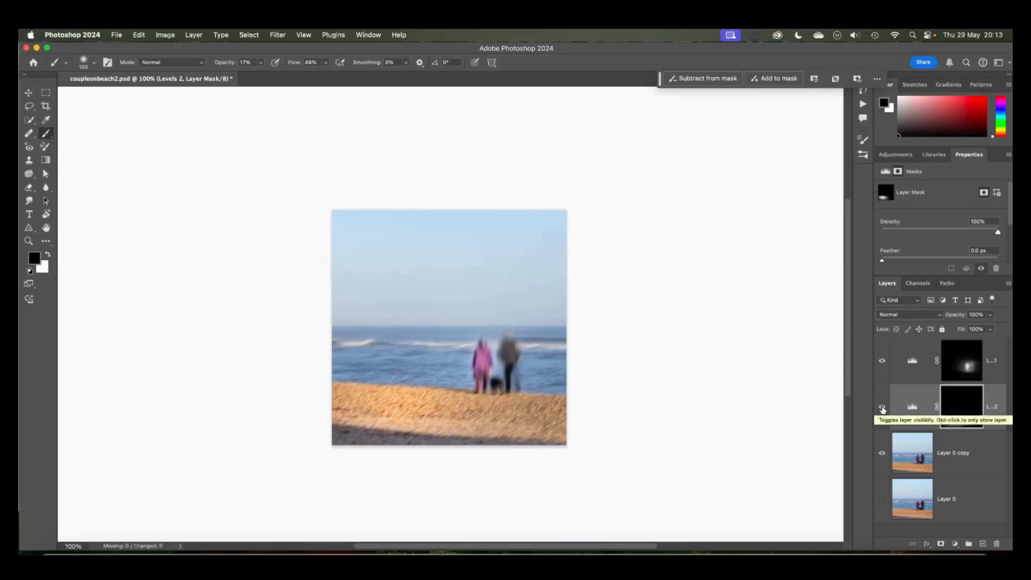